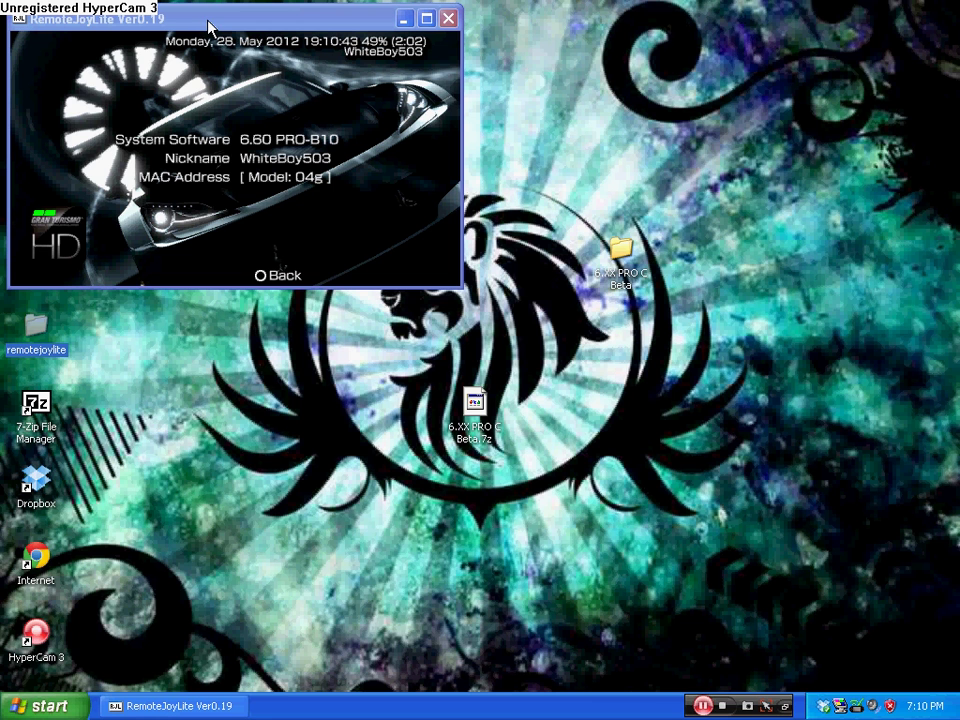
Step: Show the 7-Zip option for extracting the 6.XX PRO C Beta.7z archive into its own folder
left_click(478, 408)
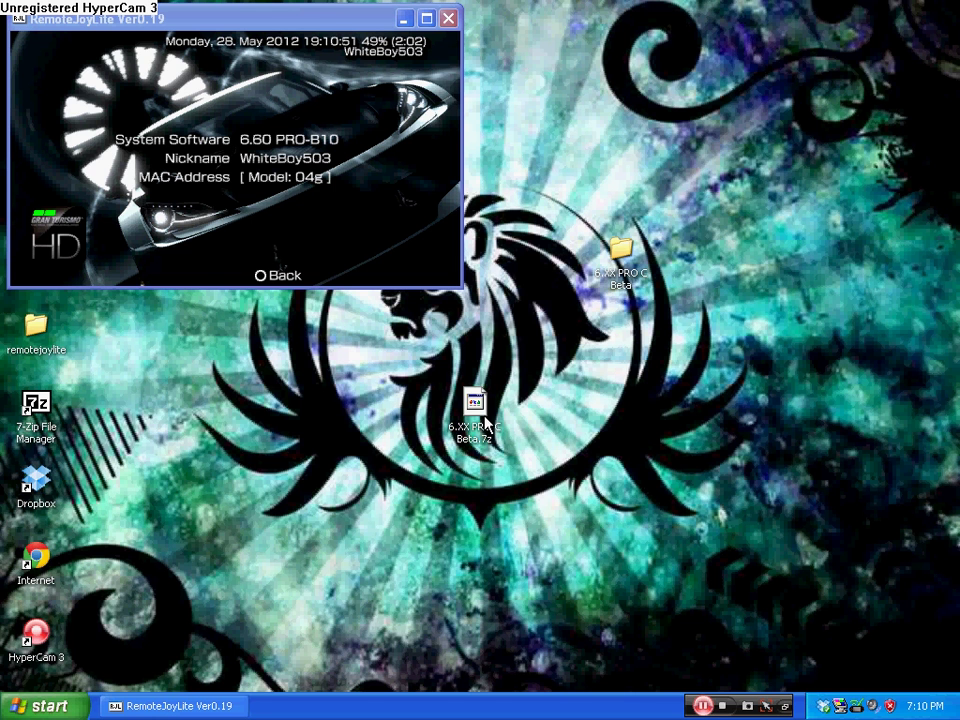
mouse_move(478, 414)
left_mouse_down()
mouse_move(481, 428)
mouse_move(474, 404)
left_mouse_up()
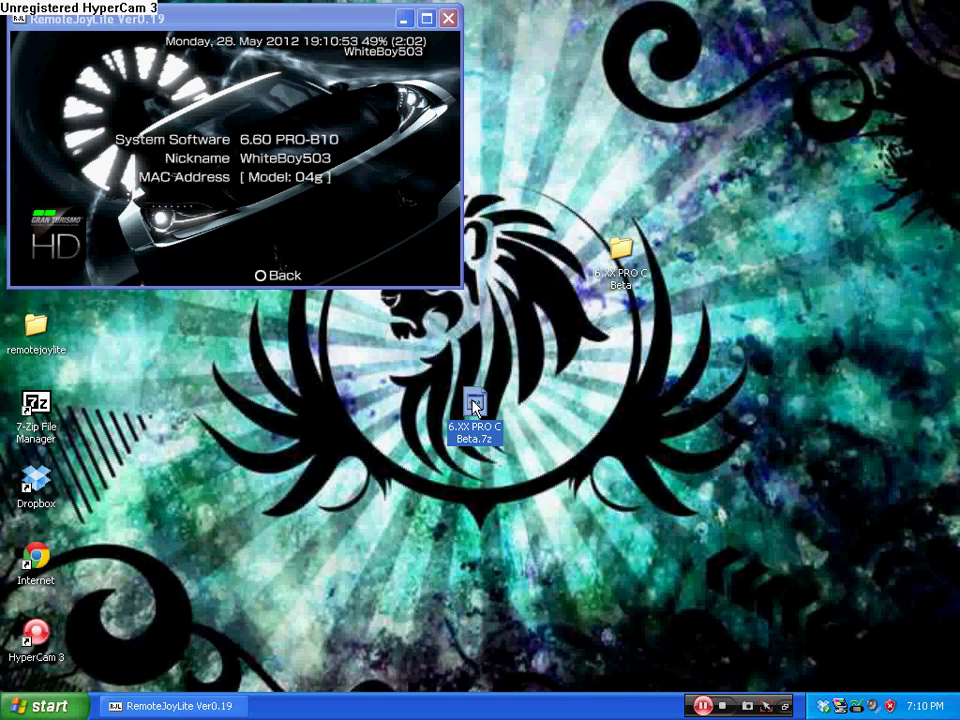
right_click(474, 402)
mouse_move(507, 430)
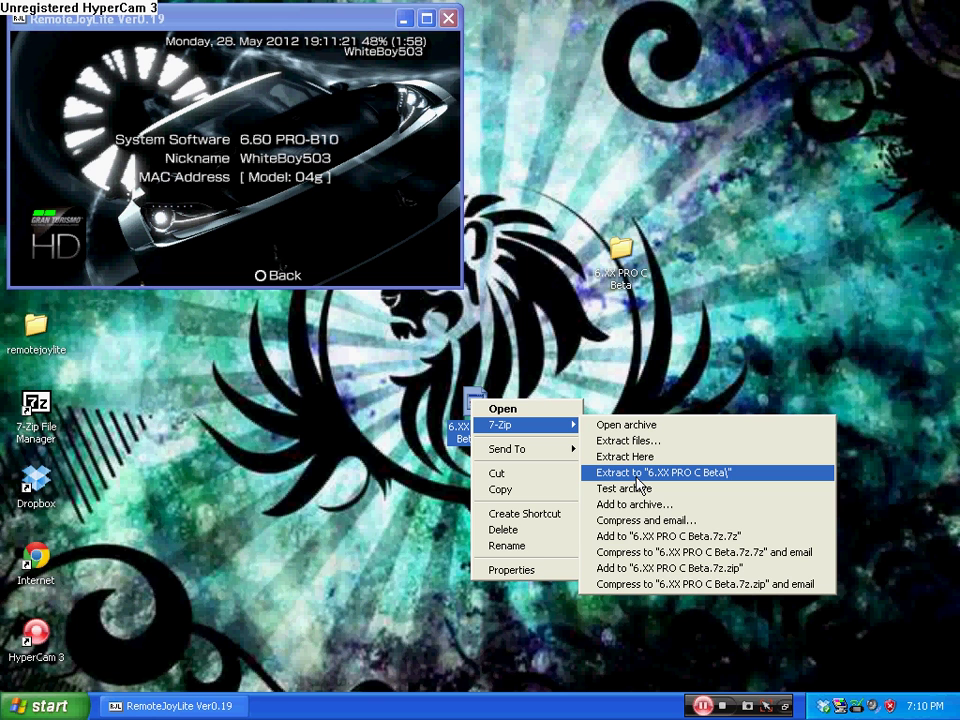
left_click(636, 474)
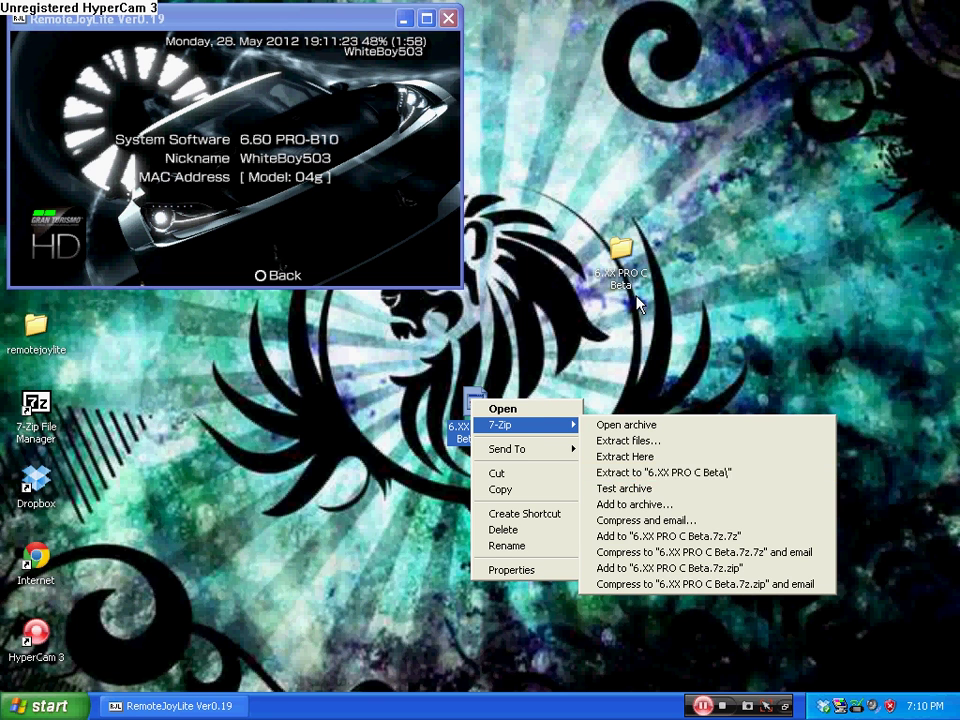
Step: Open the 6.XX PRO C Beta folder on the desktop and move its window clear of the PSP system information
left_click(636, 266)
double_click(633, 264)
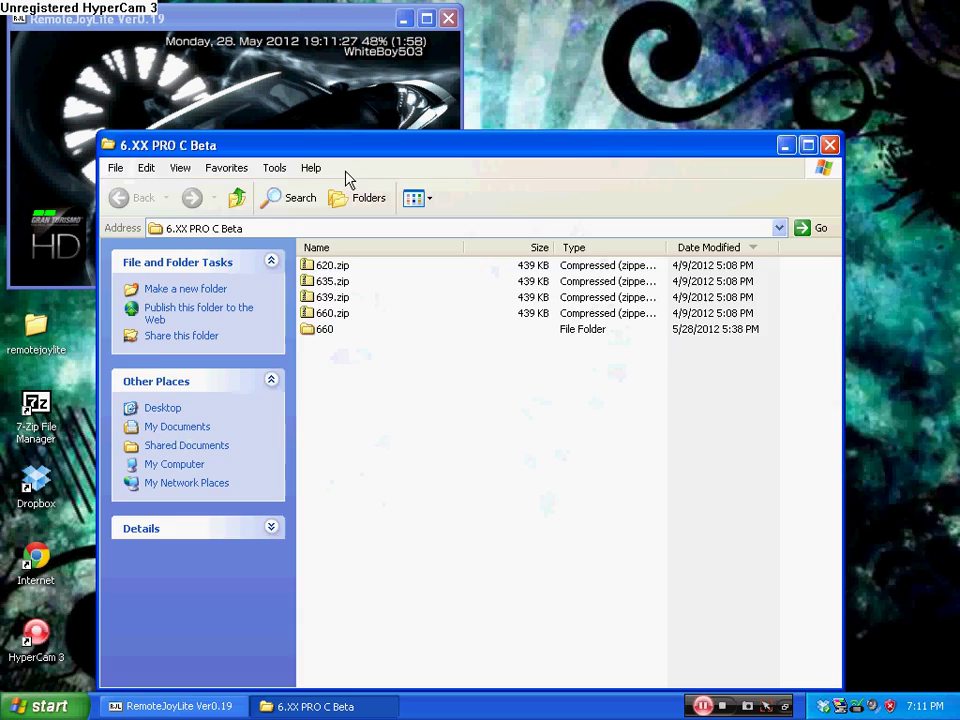
left_click_drag(345, 173, 315, 264)
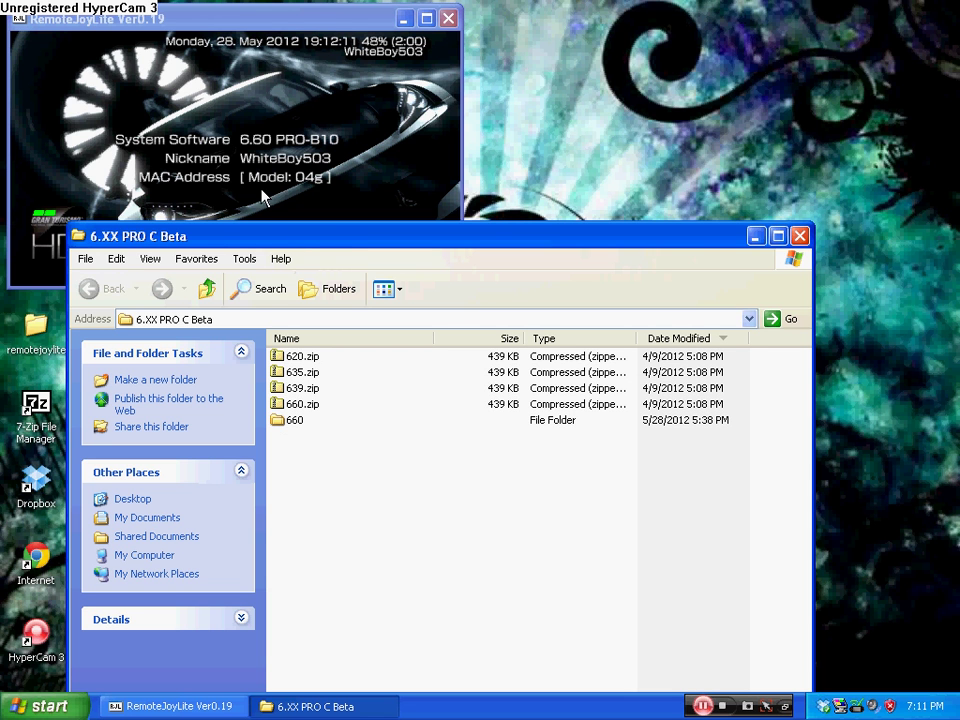
Step: Show the 7-Zip extraction options for 660.zip, then dismiss them
double_click(312, 405)
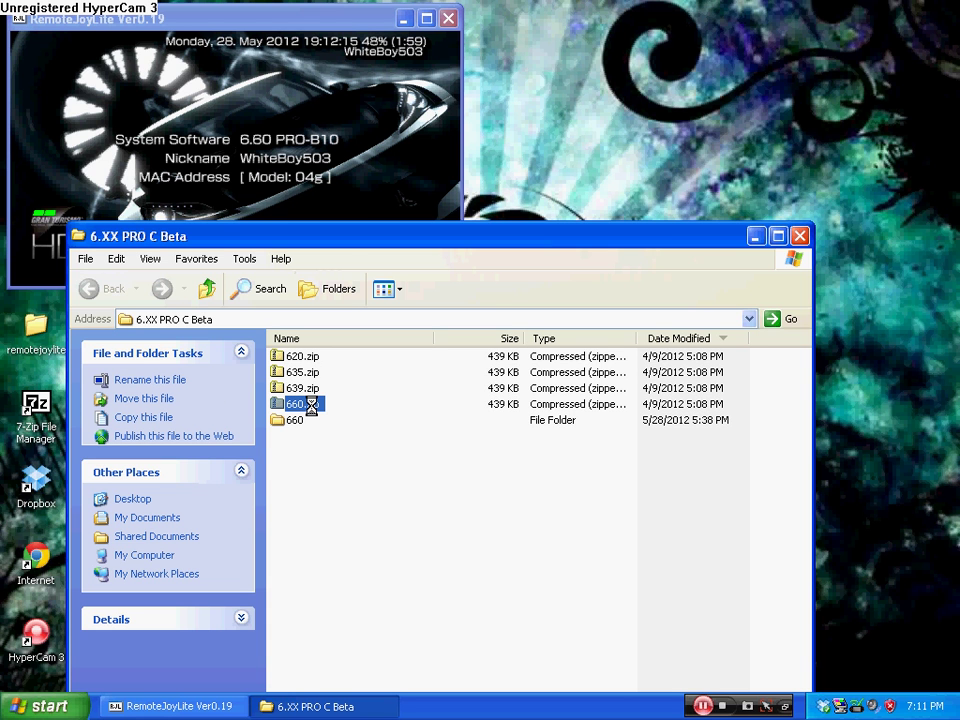
right_click(314, 407)
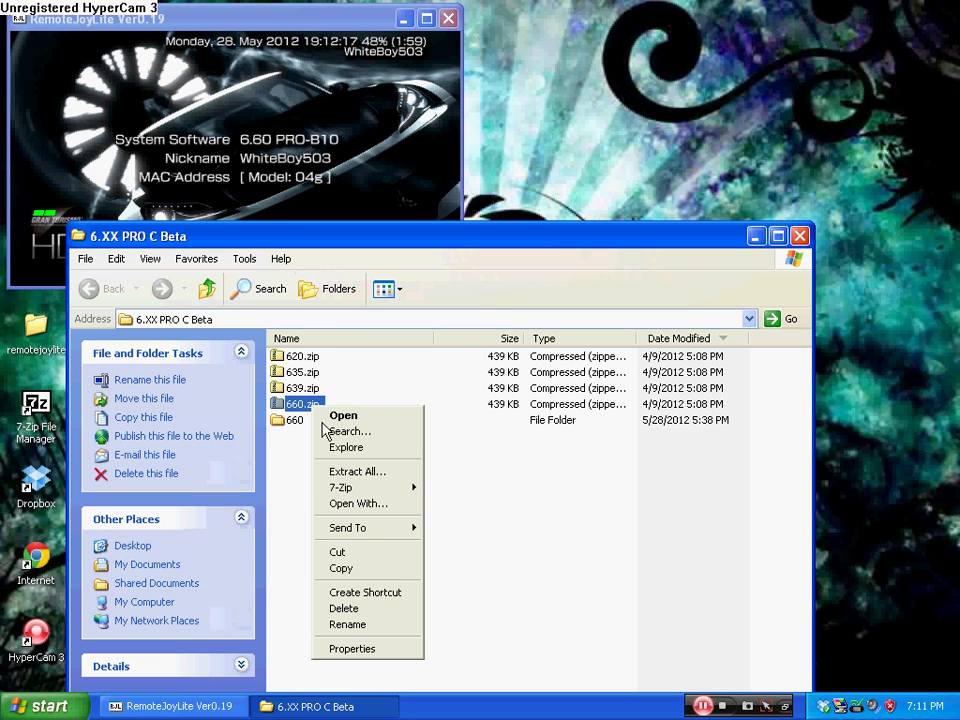
mouse_move(418, 491)
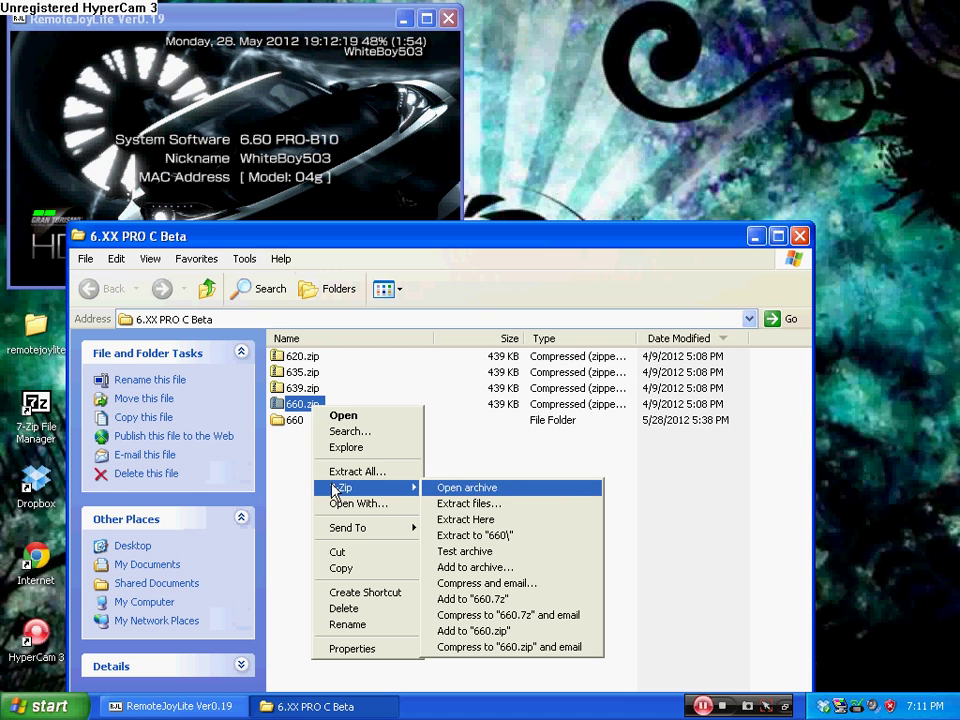
left_click(302, 487)
Step: Open the kd folder inside the extracted 660 folder
double_click(294, 421)
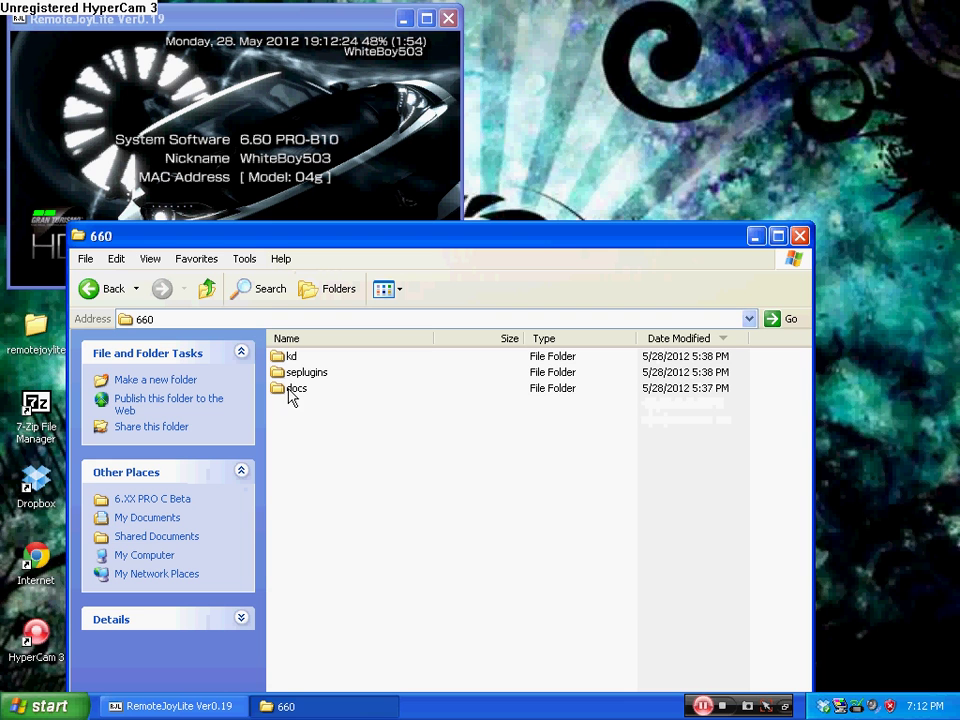
double_click(282, 360)
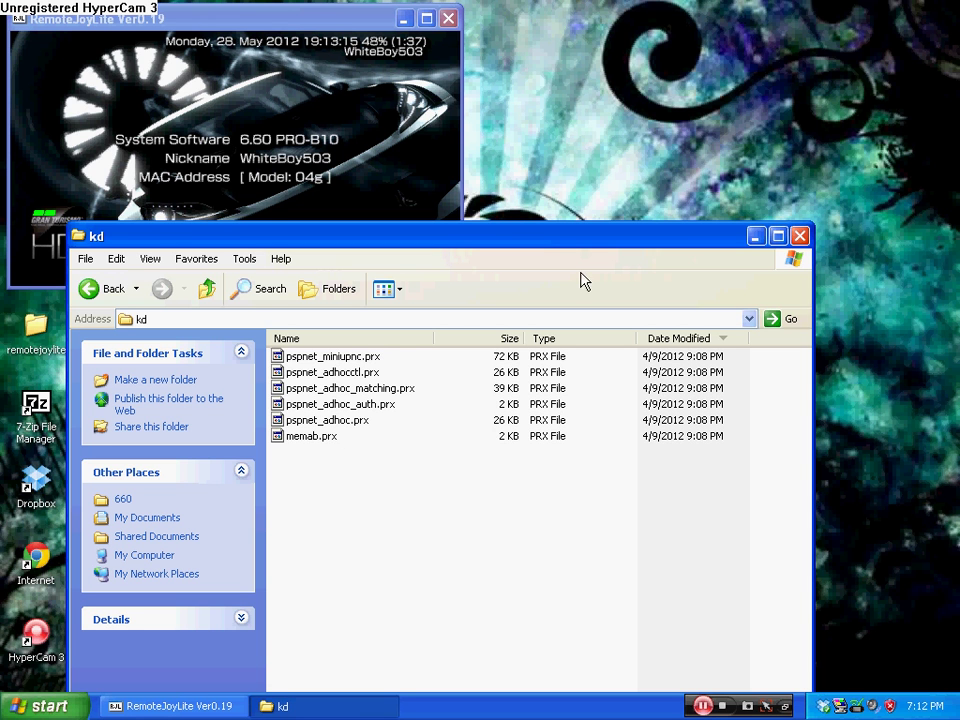
Step: Move the kd folder window lower on the desktop and minimize the RemoteJoyLite window
left_click_drag(533, 240, 730, 250)
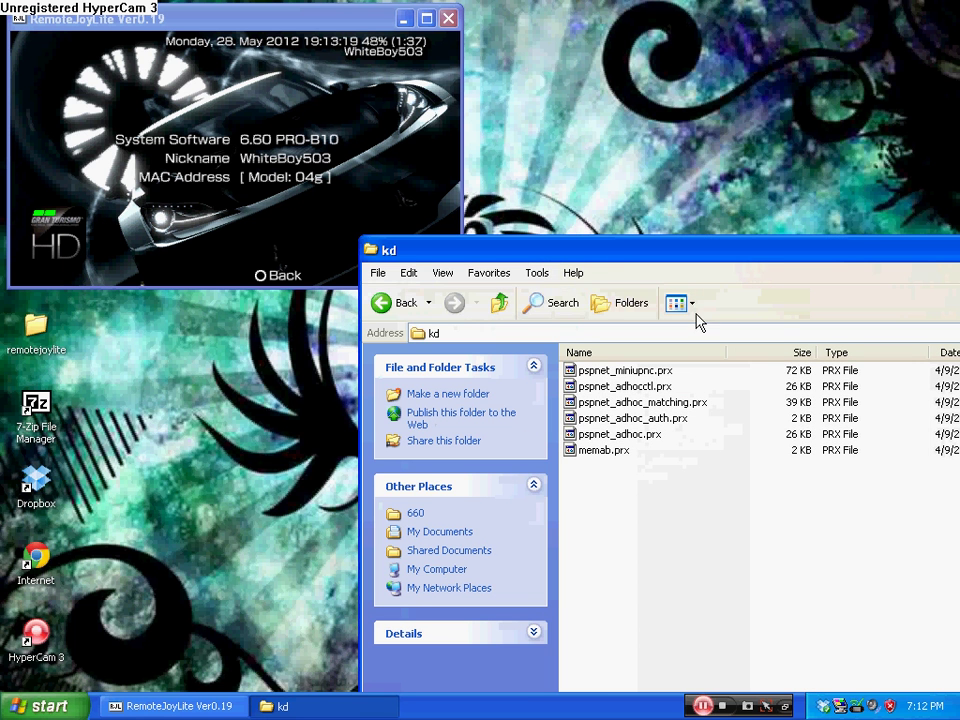
left_click_drag(636, 264, 380, 366)
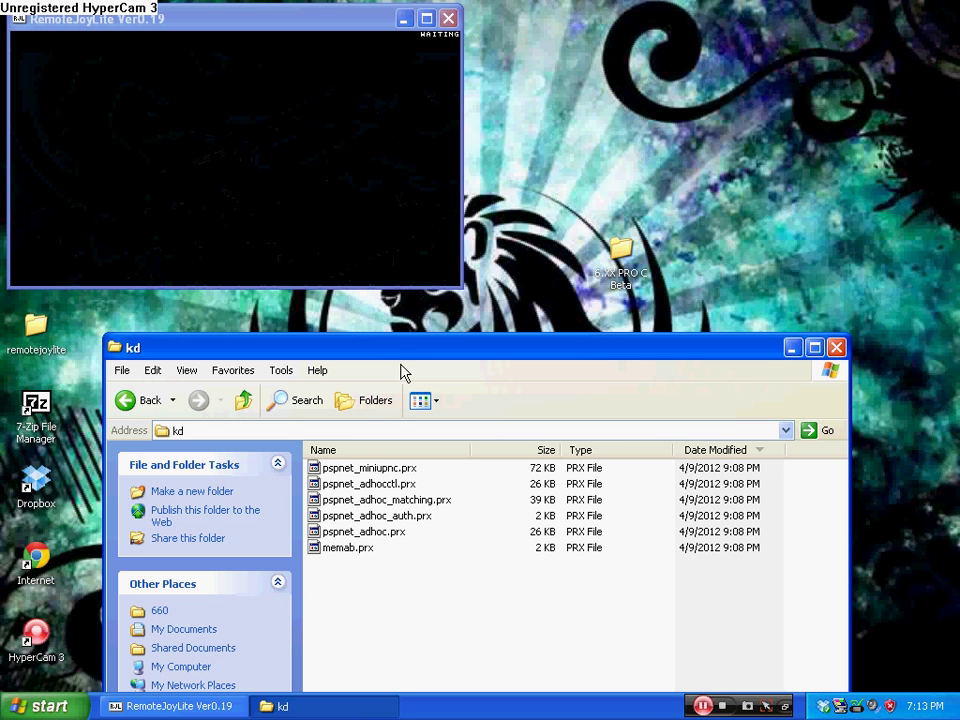
left_click(404, 19)
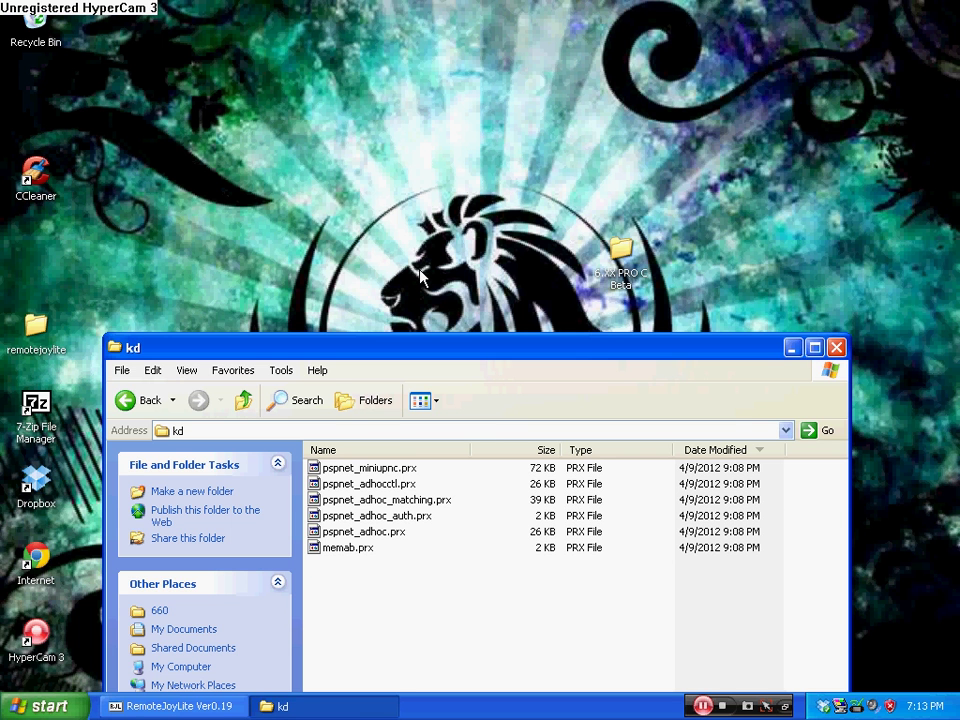
left_click(40, 706)
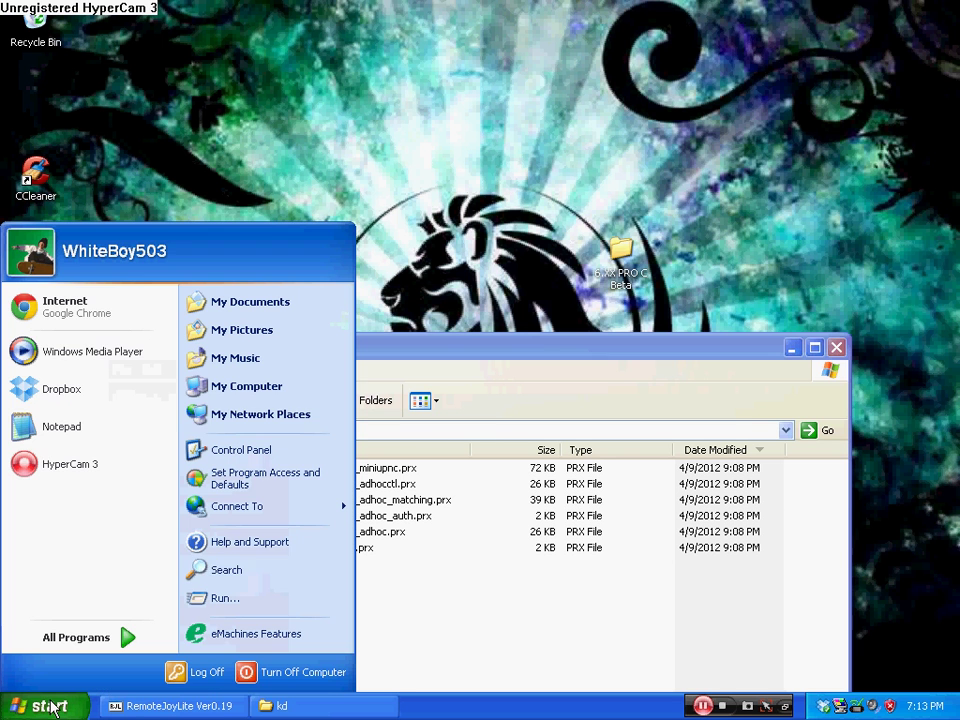
left_click(298, 395)
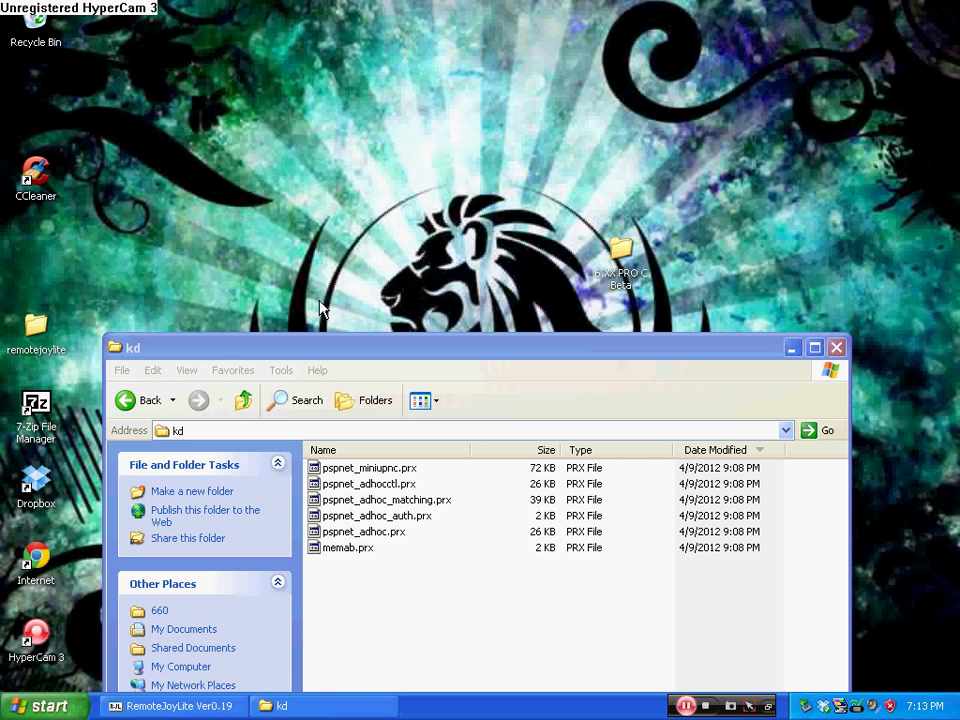
left_click(20, 712)
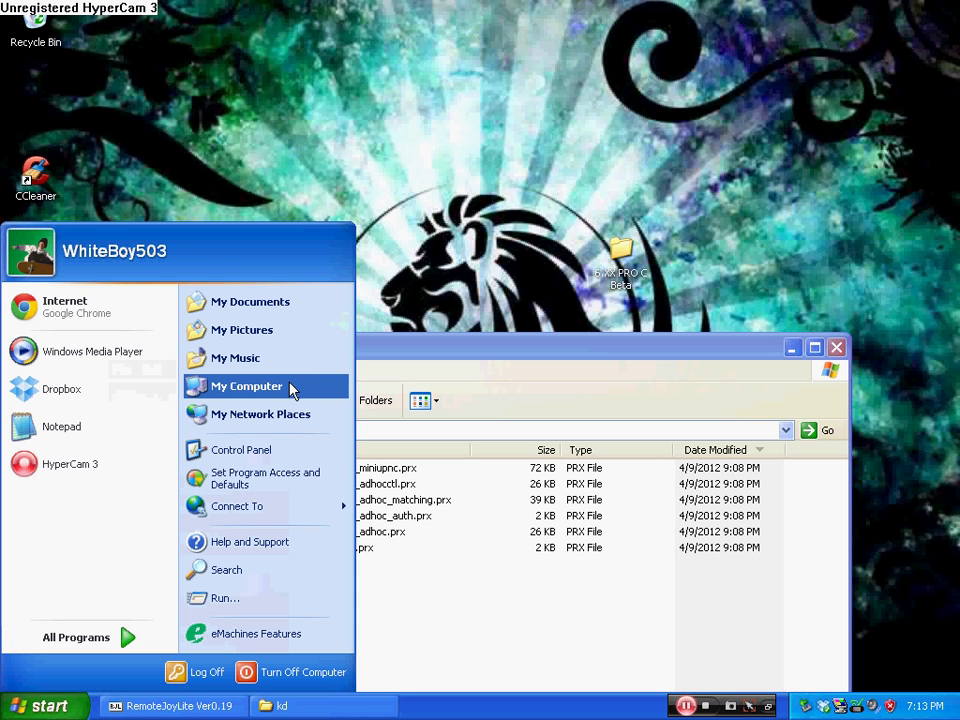
left_click(380, 152)
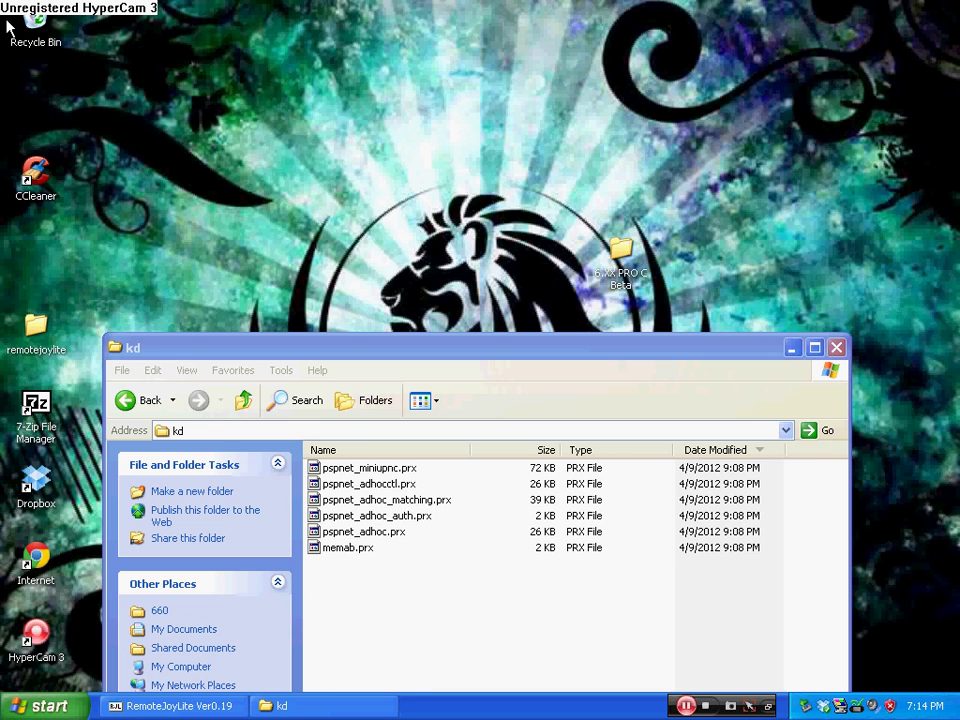
Step: Open My Computer and browse to the PSP's removable drive (F:)
key("super+e")
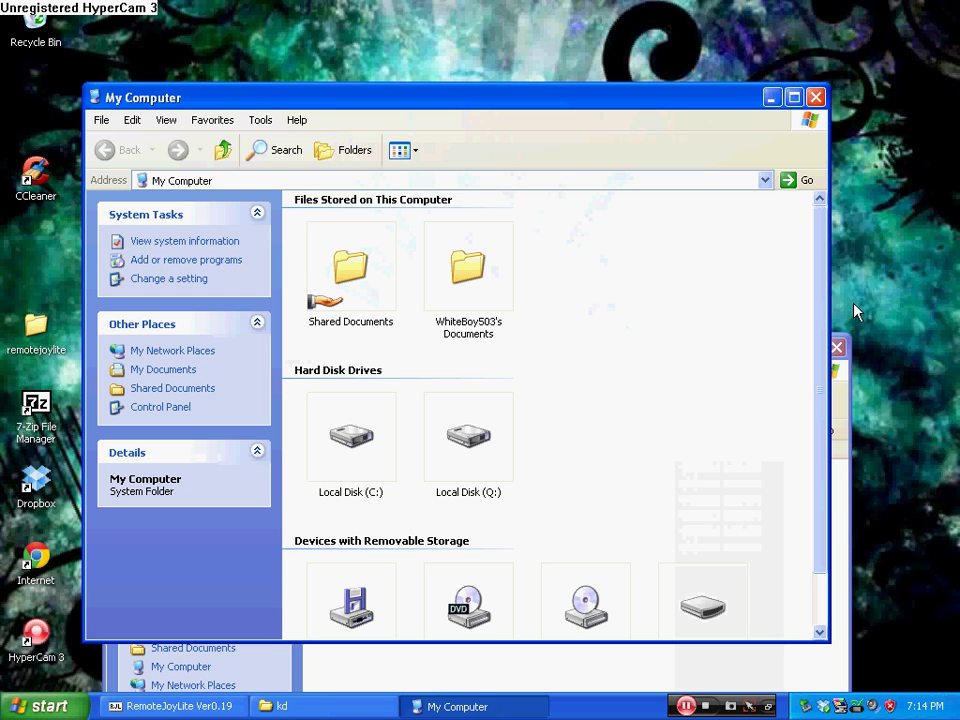
left_click_drag(821, 306, 816, 388)
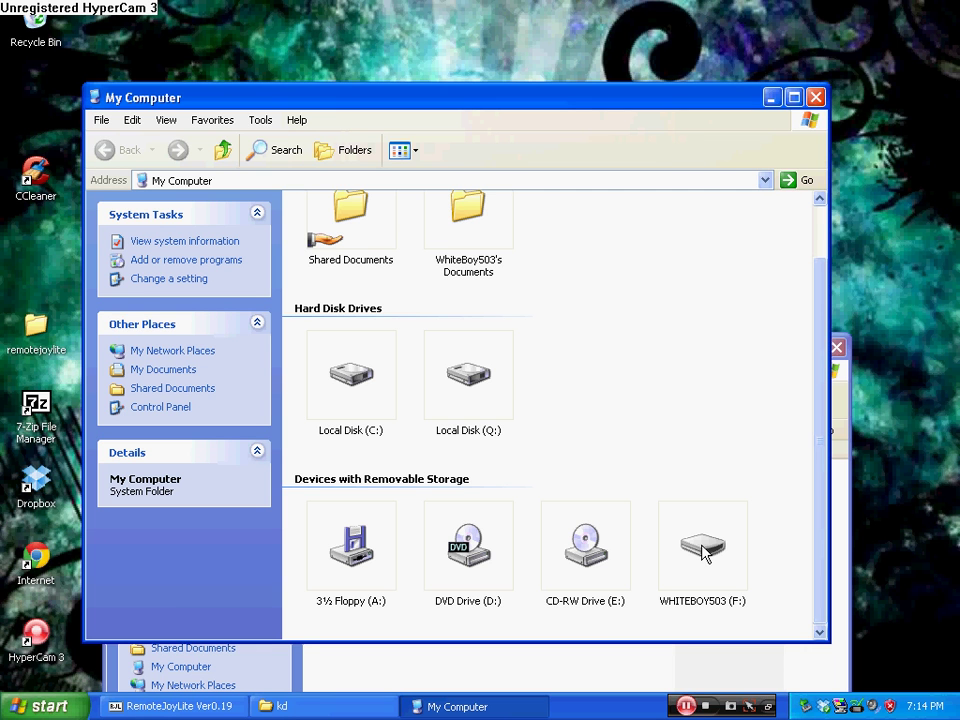
left_click(703, 553)
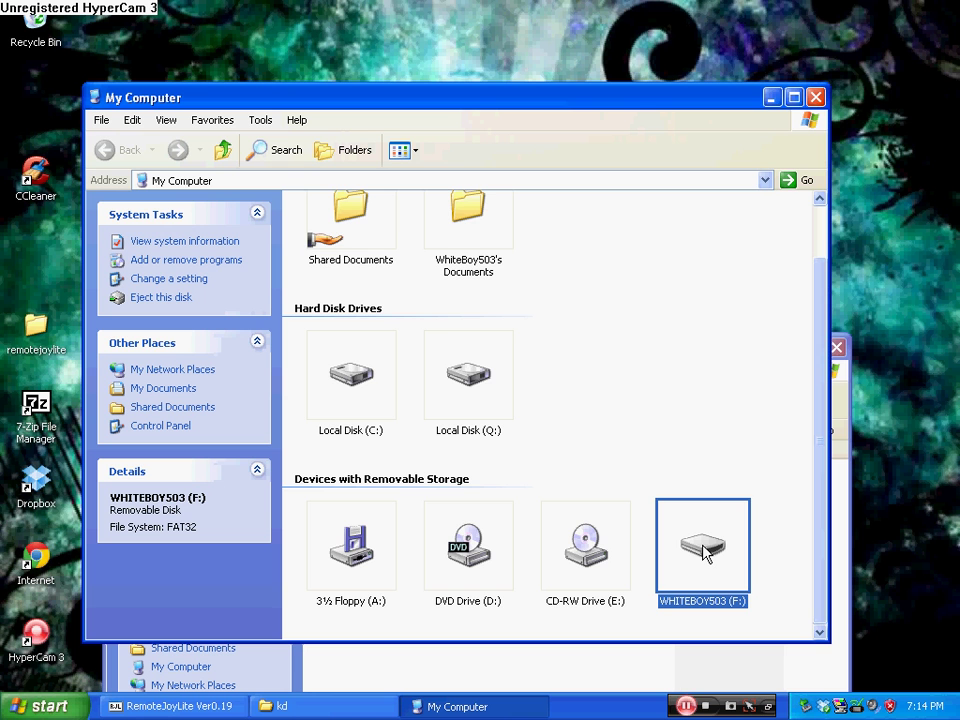
double_click(703, 550)
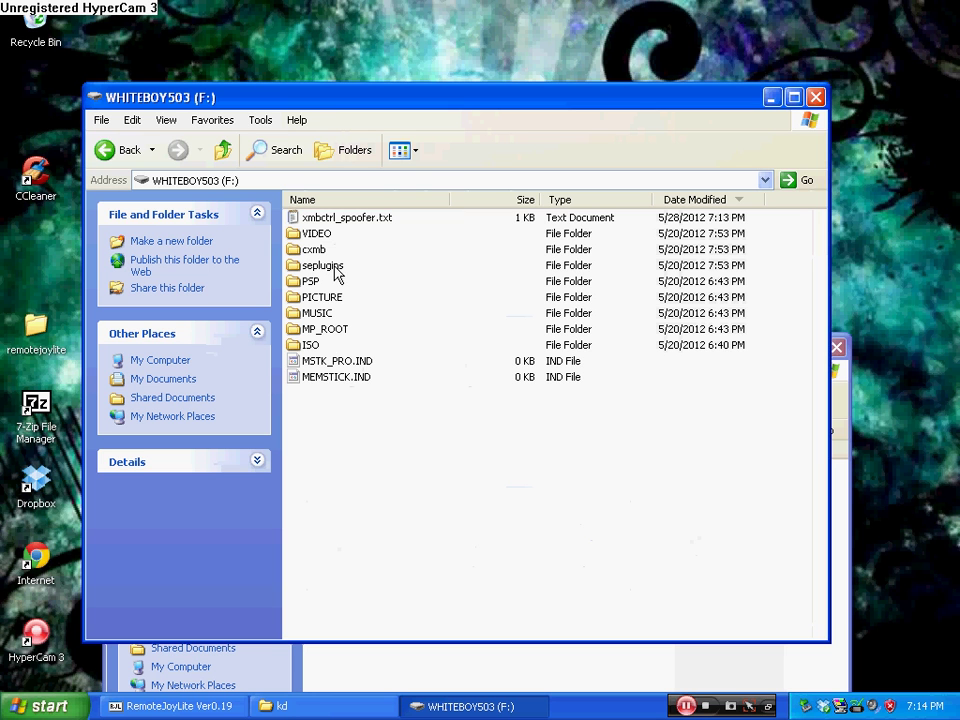
right_click(340, 440)
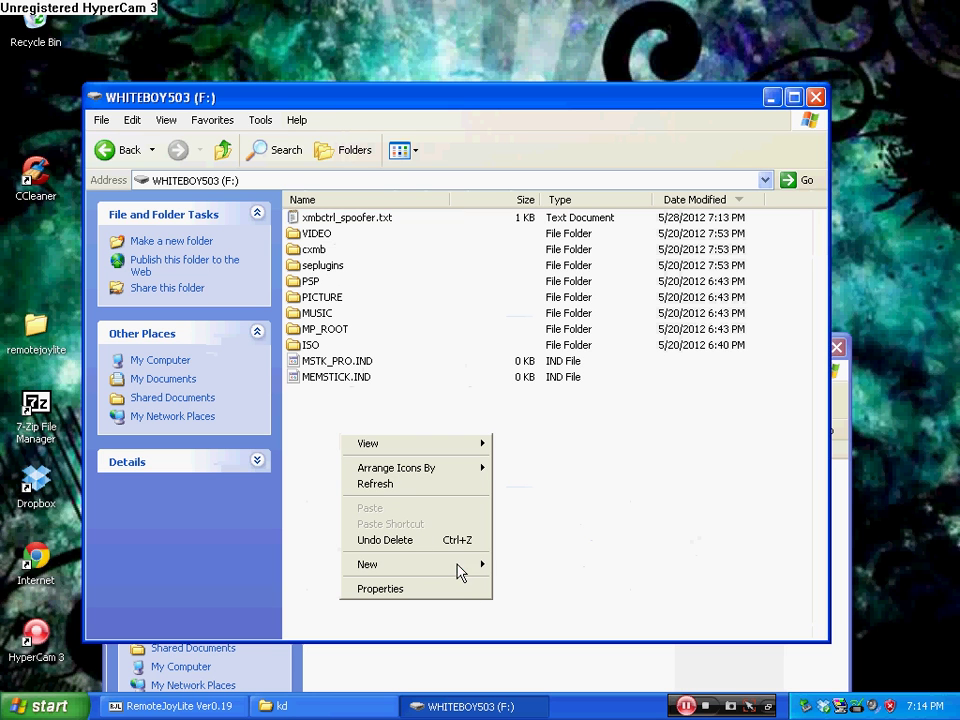
mouse_move(461, 566)
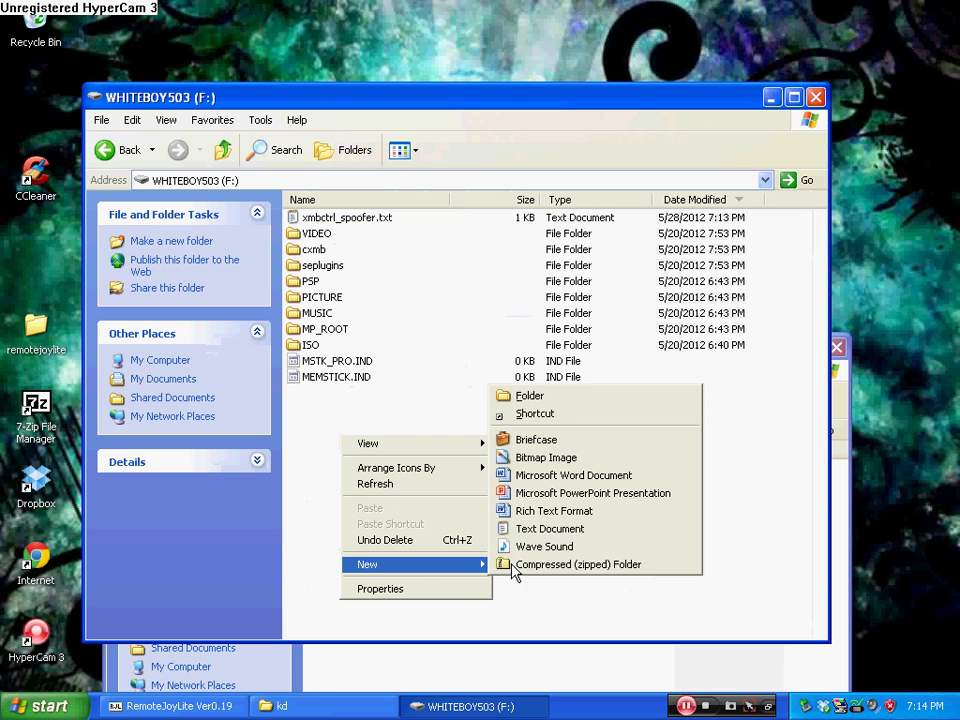
left_click(390, 412)
Step: Open the seplugins folder on drive F: and compare its contents with the kd folder's files
left_click(318, 265)
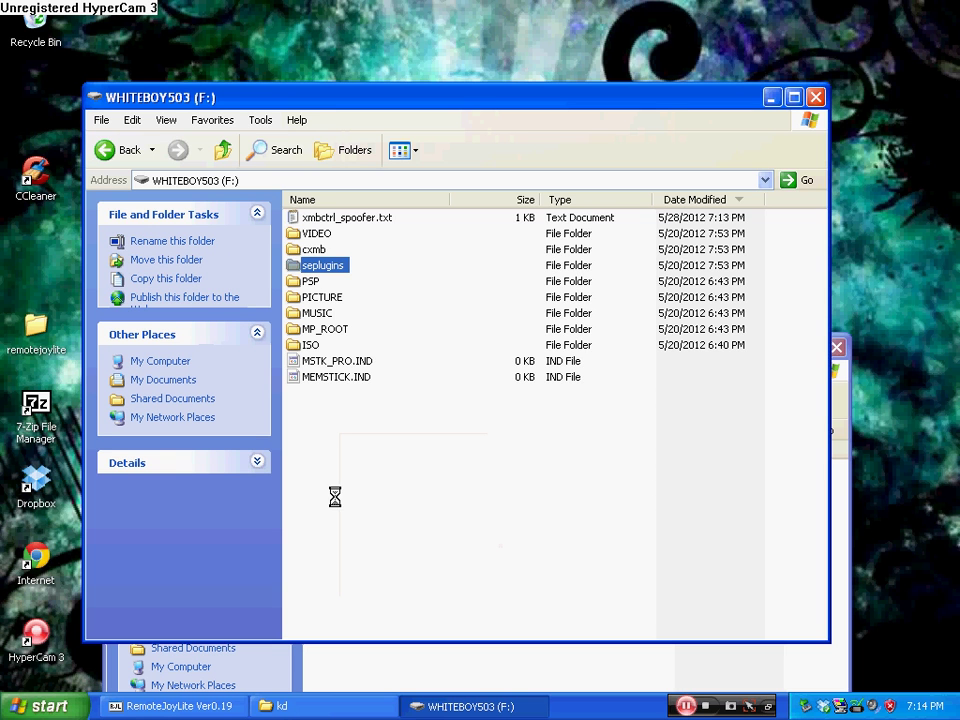
key("Return")
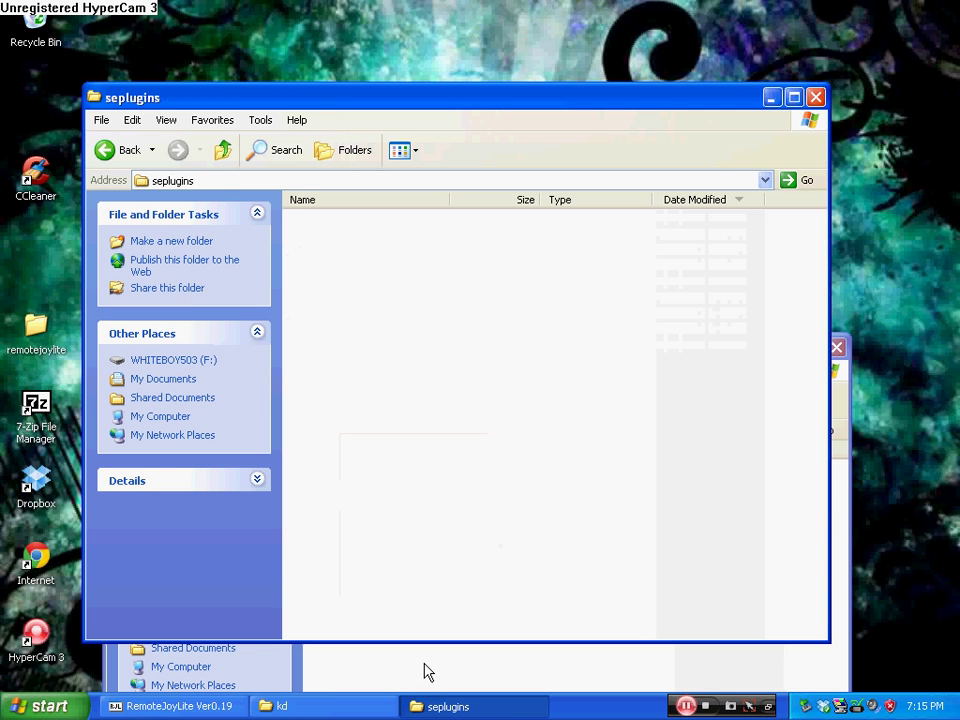
left_click(425, 672)
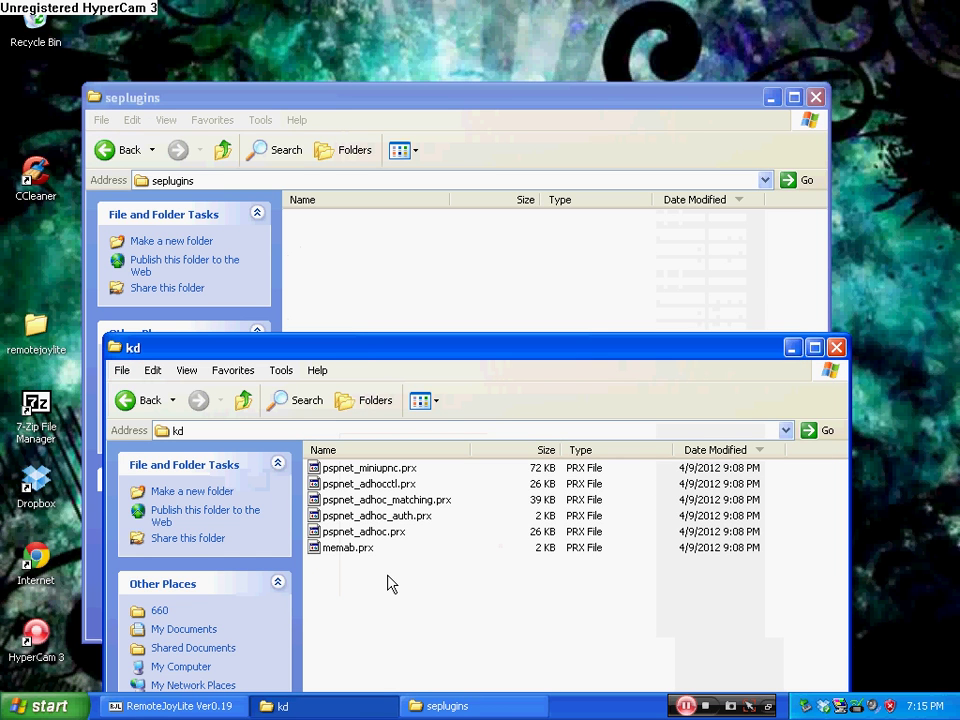
left_click(342, 98)
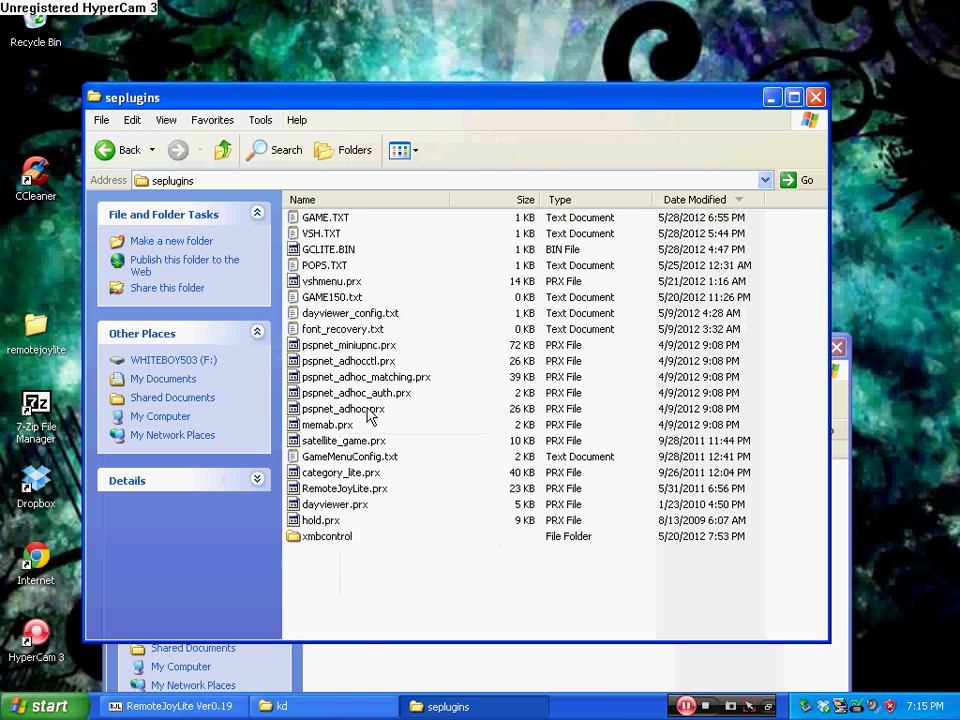
Step: Try to copy all the PRX files from the kd folder into the seplugins folder on drive F:
left_click(364, 645)
left_click_drag(470, 578, 315, 462)
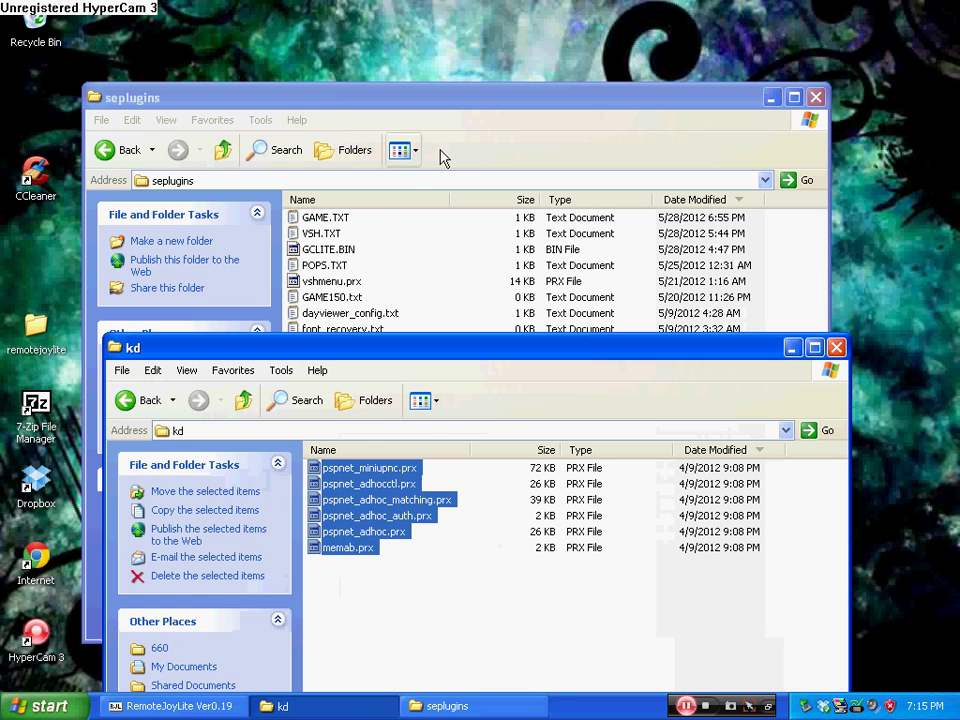
left_click(470, 158)
key("ctrl+v")
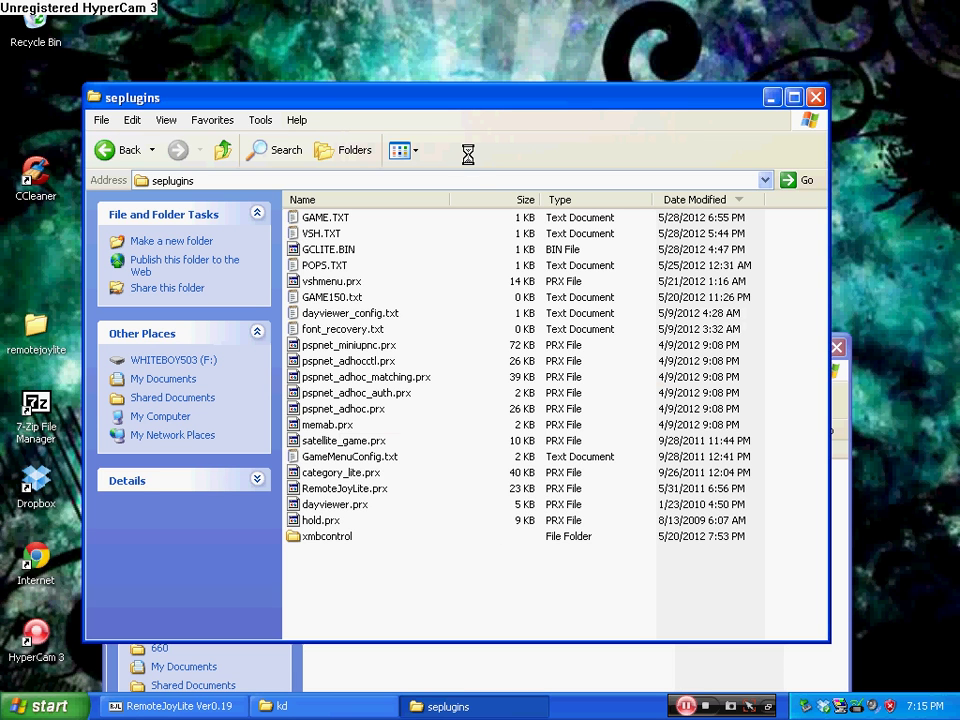
Step: Open VSH.TXT from seplugins in Notepad and select the plugin lines from pspnet_adhoc_matching.prx through pspnet_adhocctl.prx
right_click(348, 583)
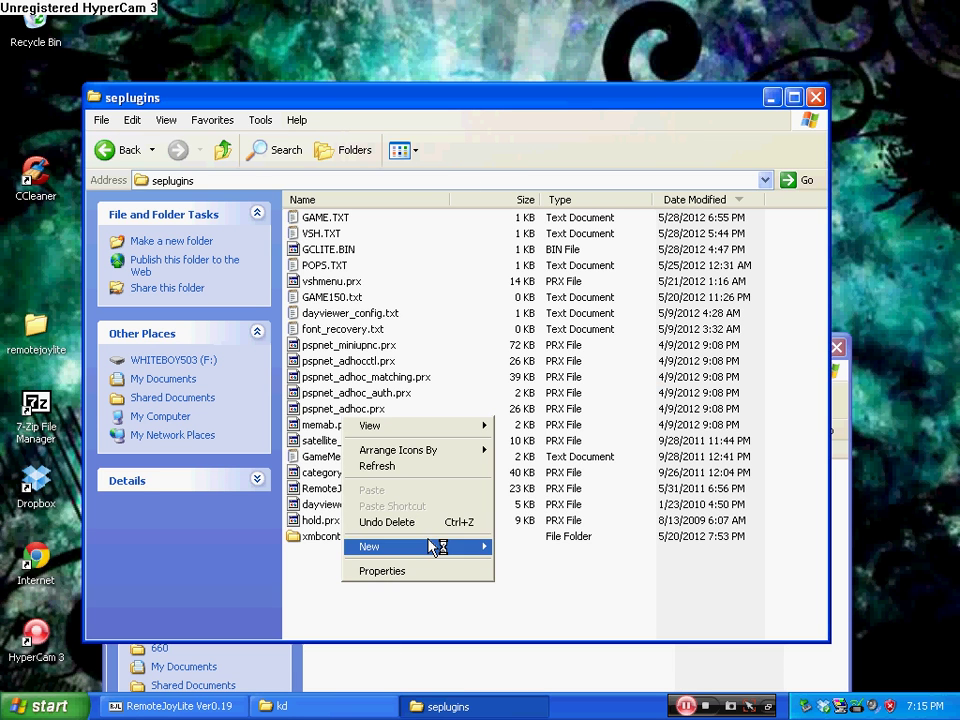
left_click(458, 548)
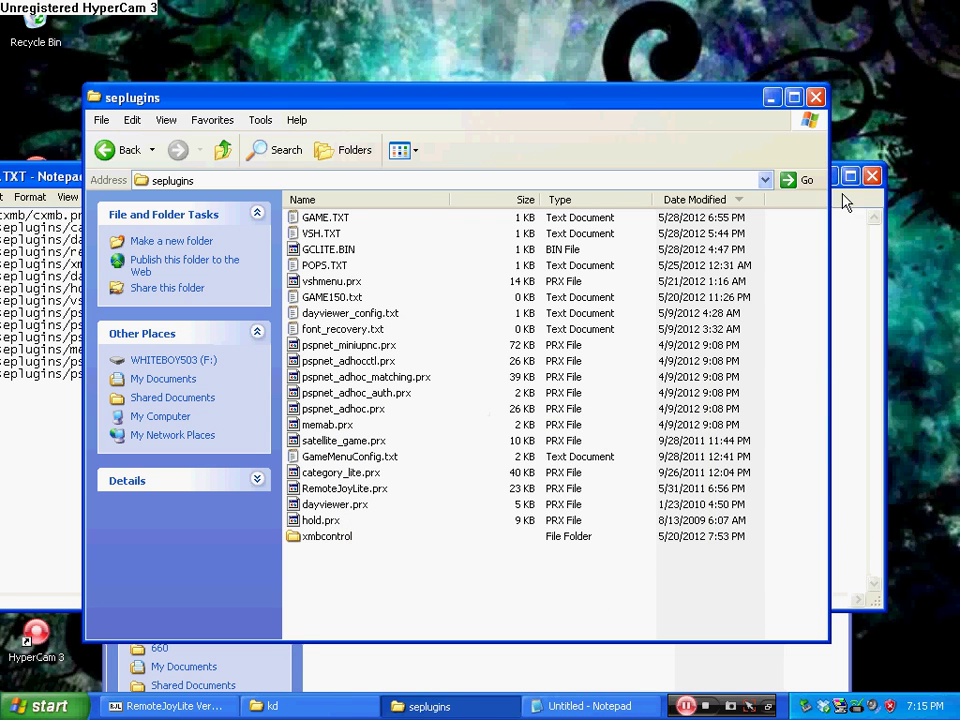
left_click(848, 261)
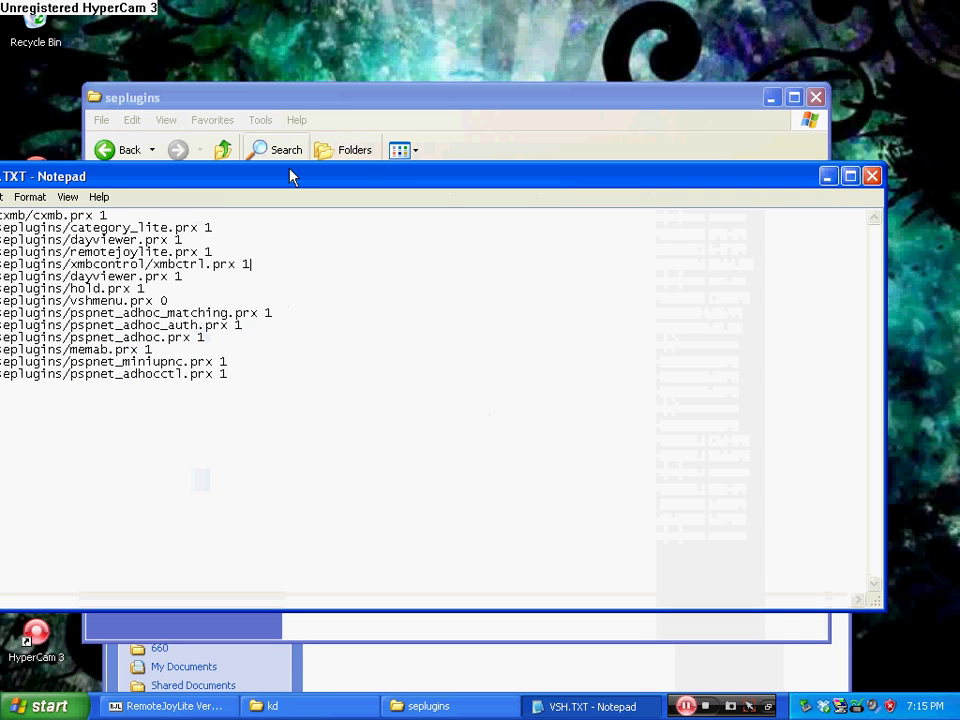
left_click_drag(291, 176, 368, 151)
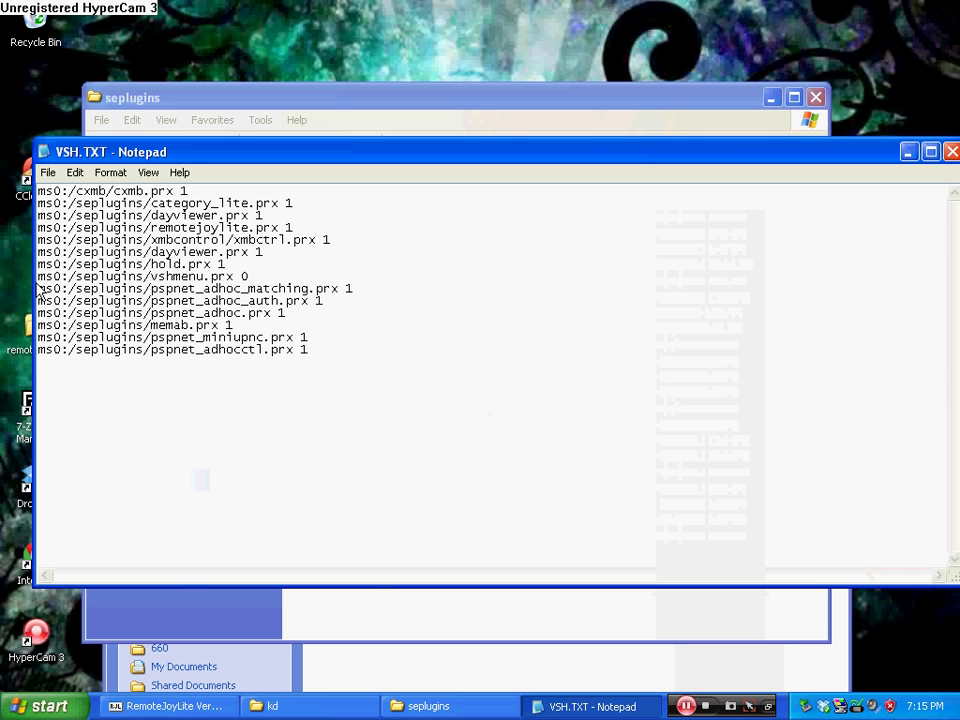
left_click_drag(38, 288, 317, 377)
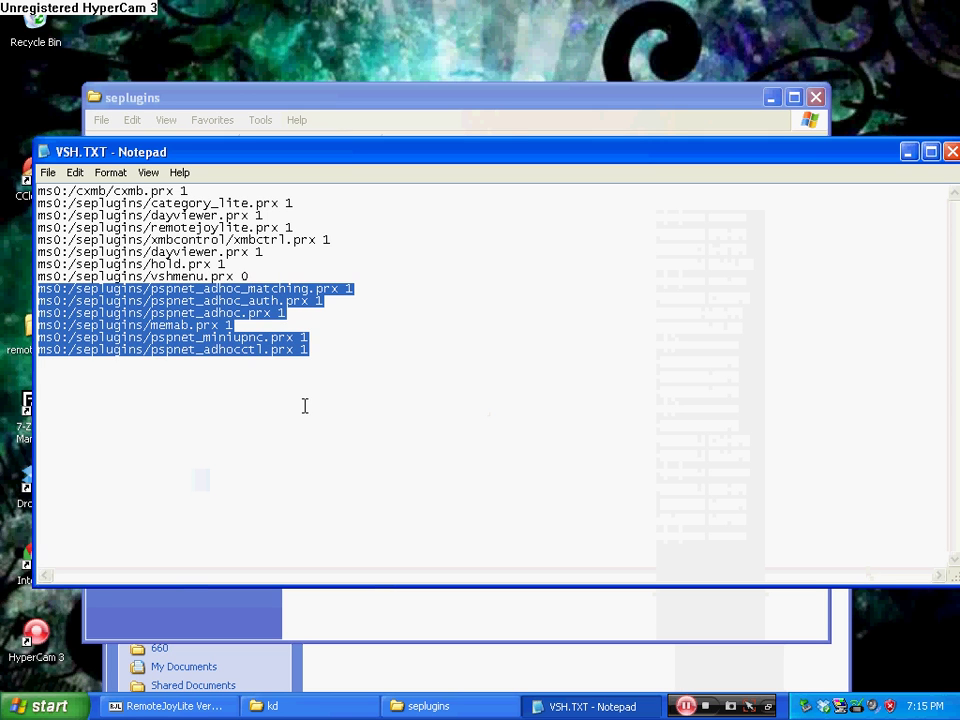
Step: Change the prefix of the pspnet_adhoc_matching.prx line in VSH.TXT to ef0 and restore it to ms0
left_click(298, 412)
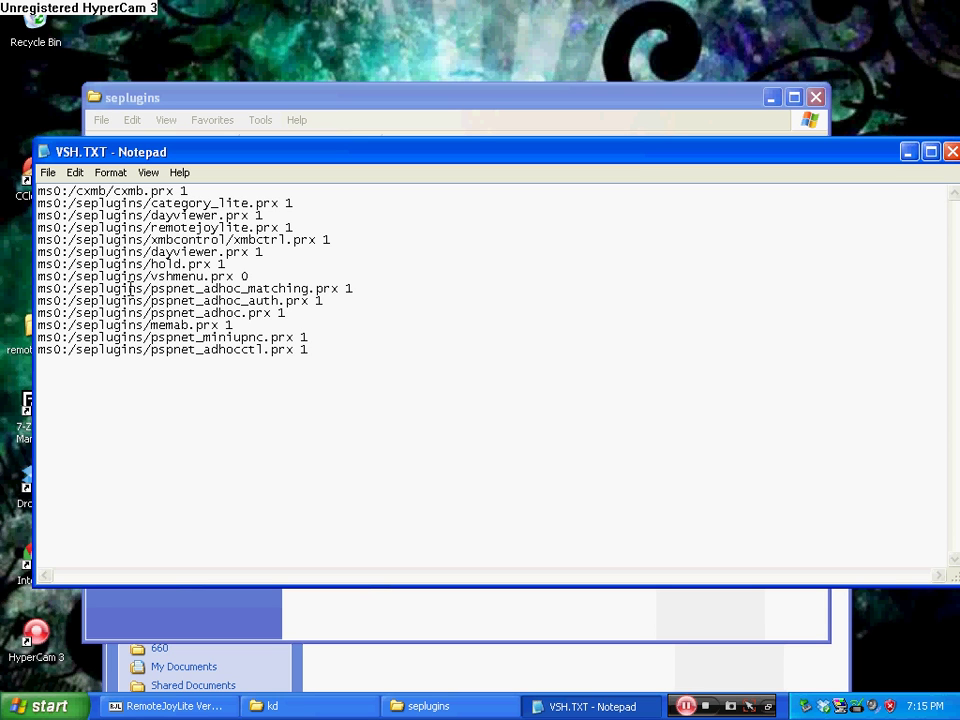
key("BackSpace")
key("BackSpace")
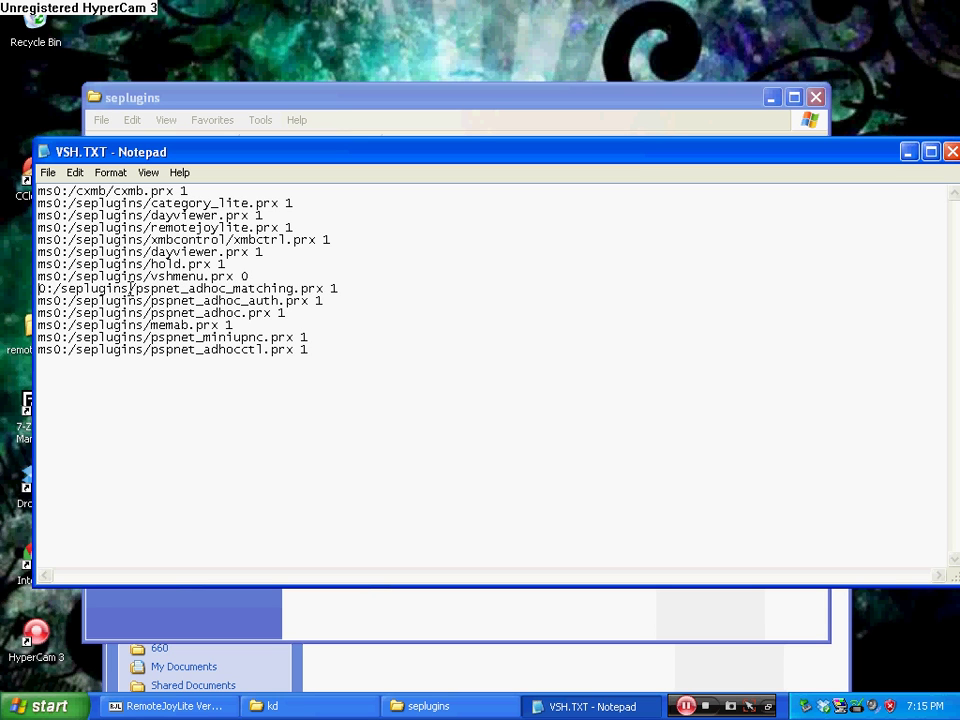
type("ms")
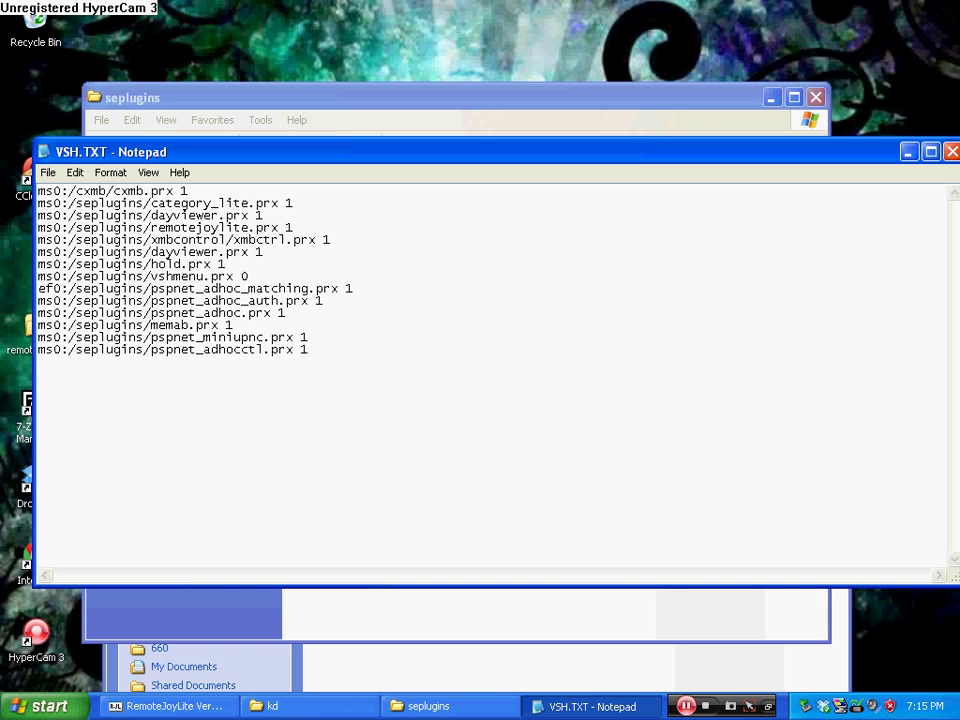
key("BackSpace")
key("BackSpace")
type("ms")
Step: Highlight the plugin lines from pspnet_adhoc_matching.prx through pspnet_adhocctl.prx again and close VSH.TXT
left_click_drag(319, 358, 50, 287)
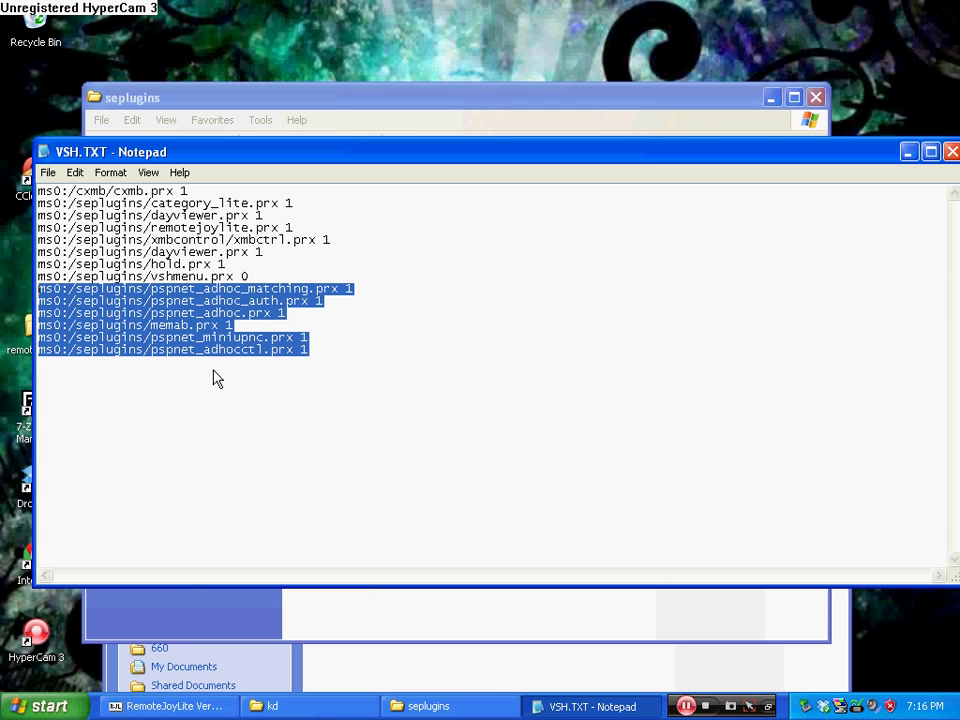
right_click(161, 338)
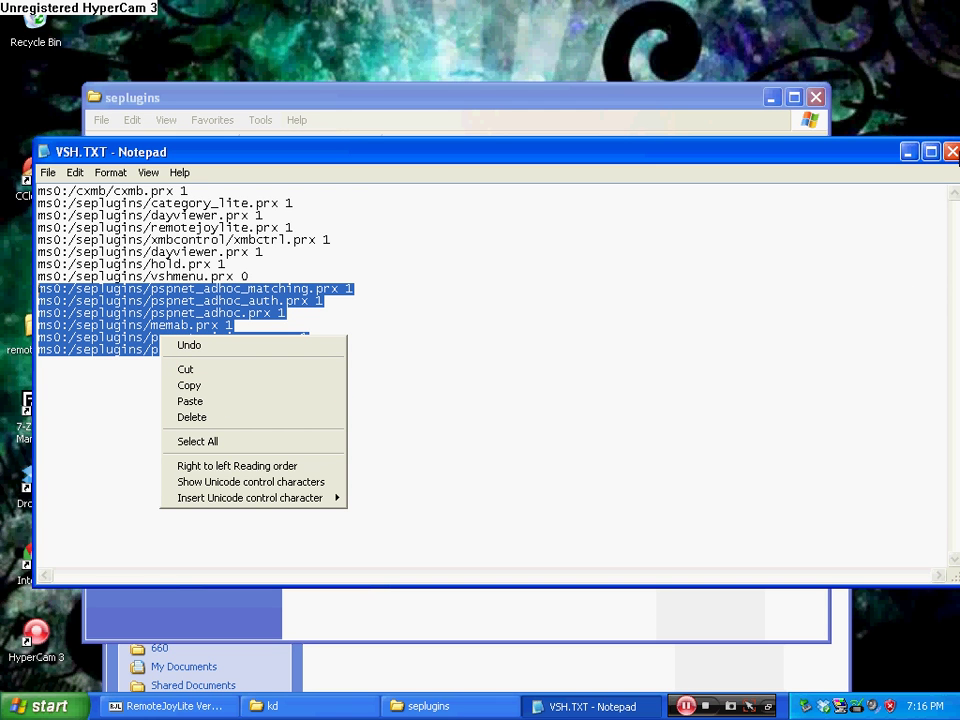
left_click(952, 151)
left_click(952, 151)
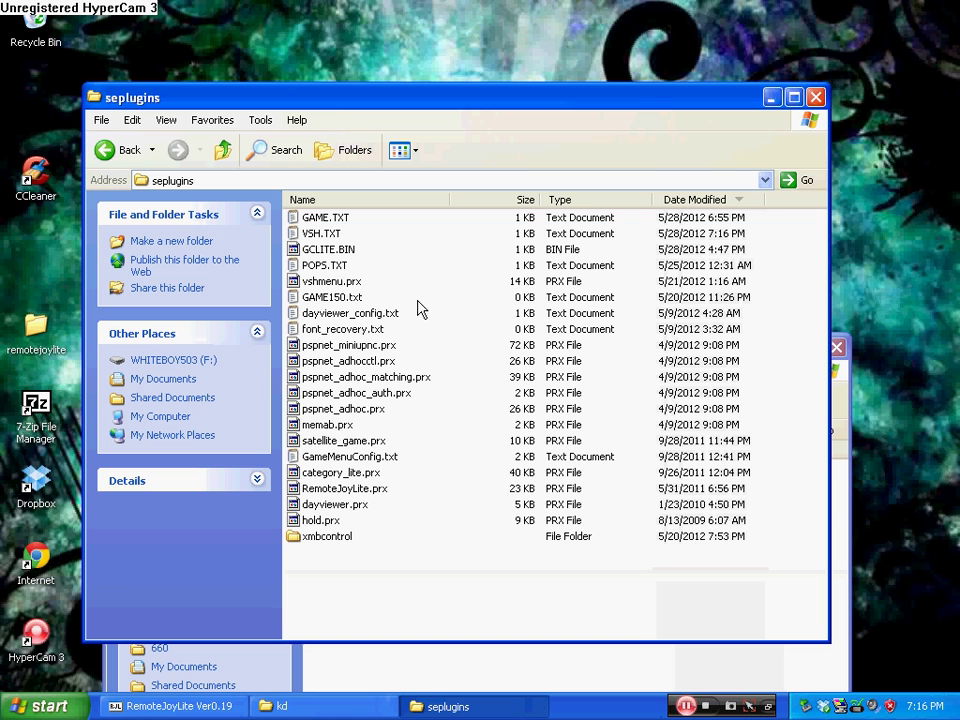
Step: Open GAME.TXT from the seplugins folder, review its ad hoc plugin lines, and close the file
left_click(328, 220)
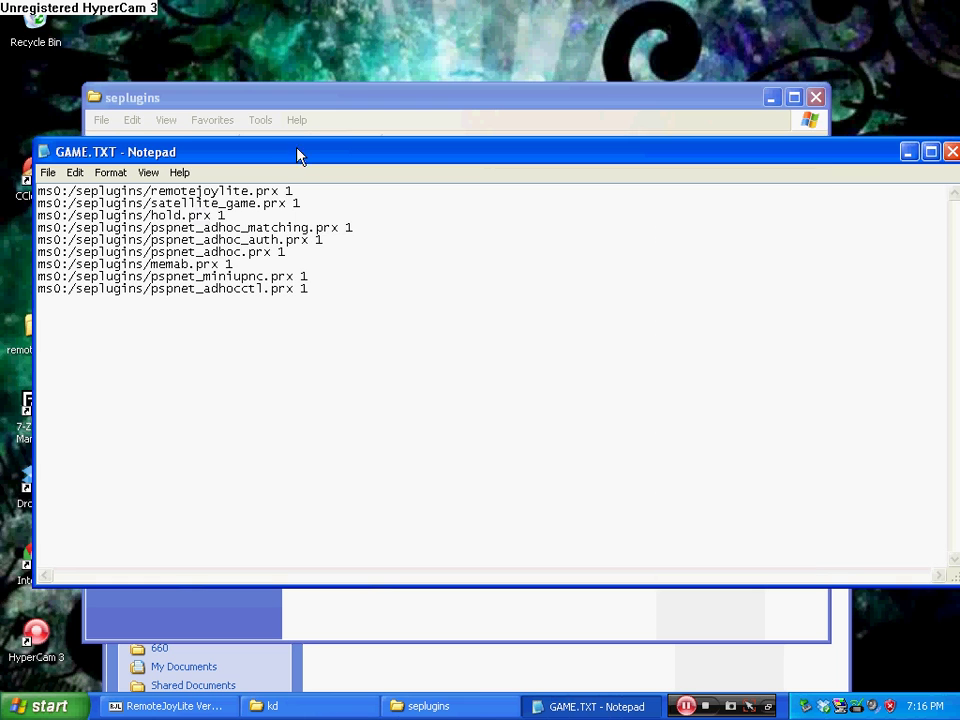
left_click_drag(293, 154, 281, 179)
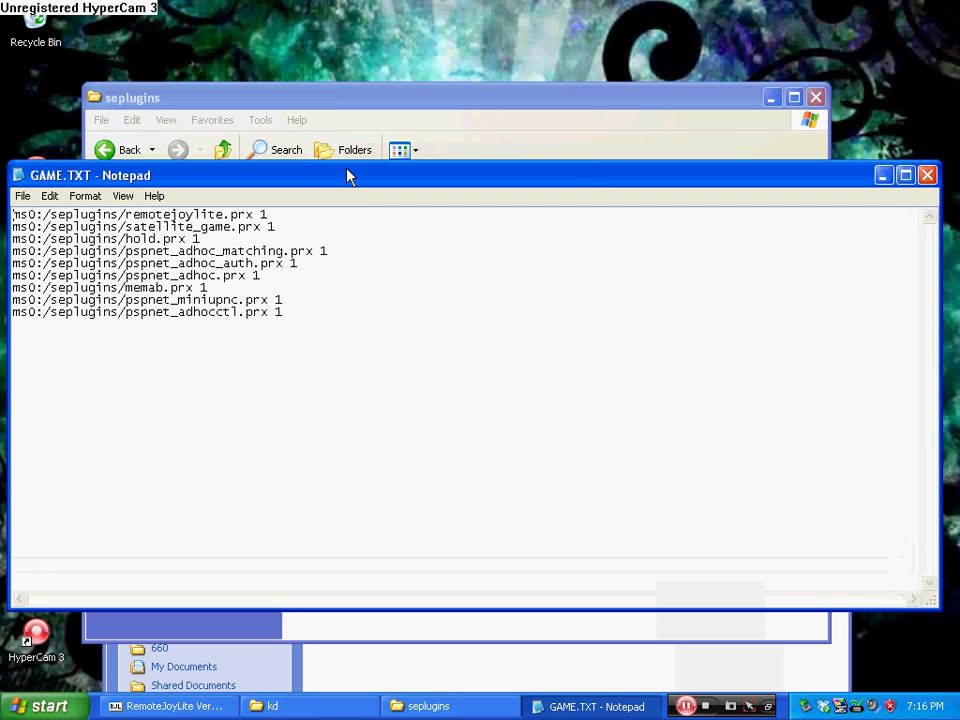
left_click(340, 252)
key("BackSpace")
left_click(928, 176)
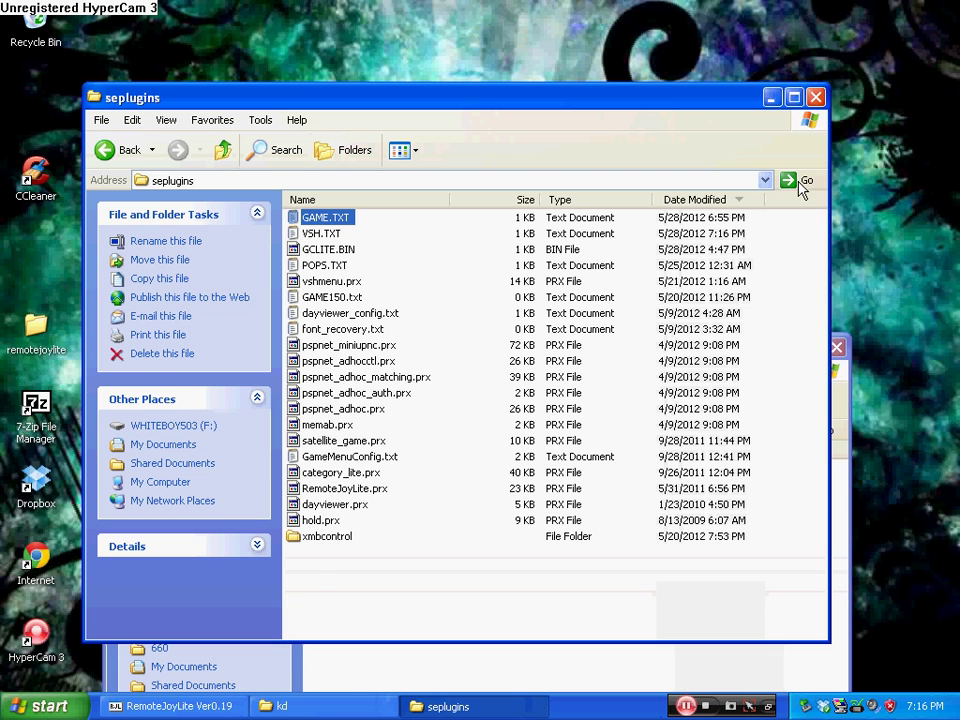
Step: Close the seplugins and kd folder windows and exit RemoteJoyLite
left_click(816, 97)
left_click(836, 347)
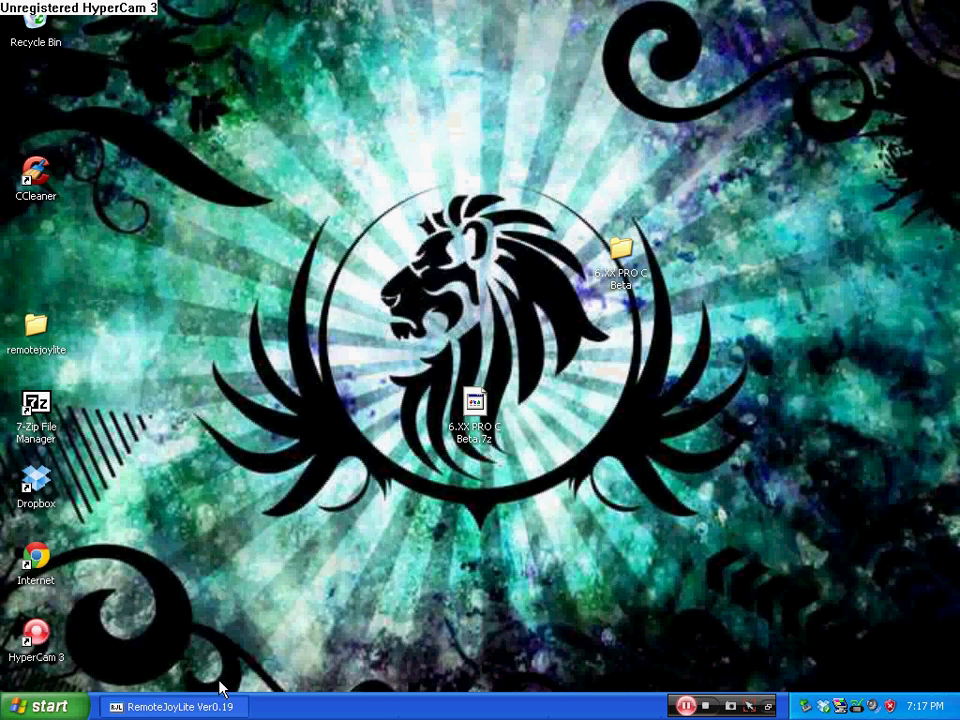
left_click(200, 705)
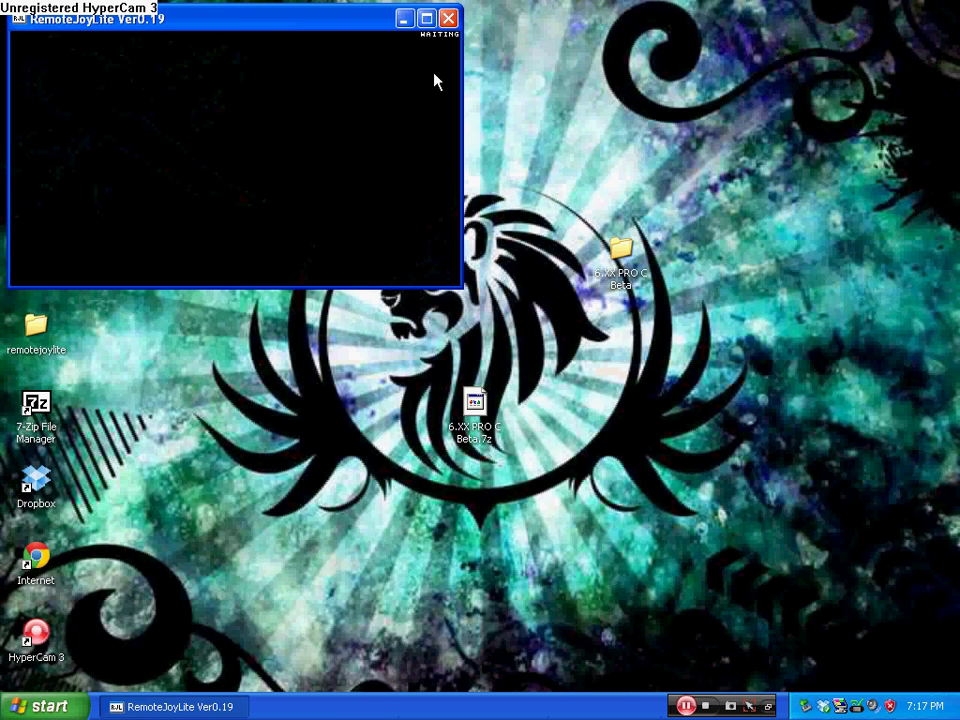
left_click(448, 17)
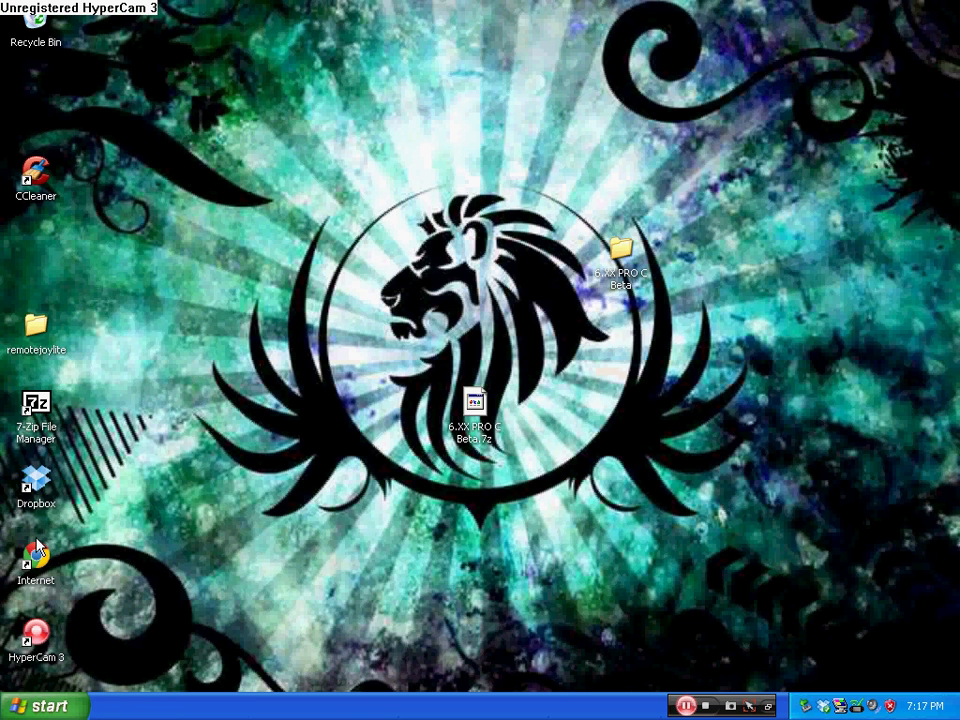
Step: Try to launch RemoteJoyLite_en.exe from the remotejoylite folder on the desktop and close the folder
double_click(33, 325)
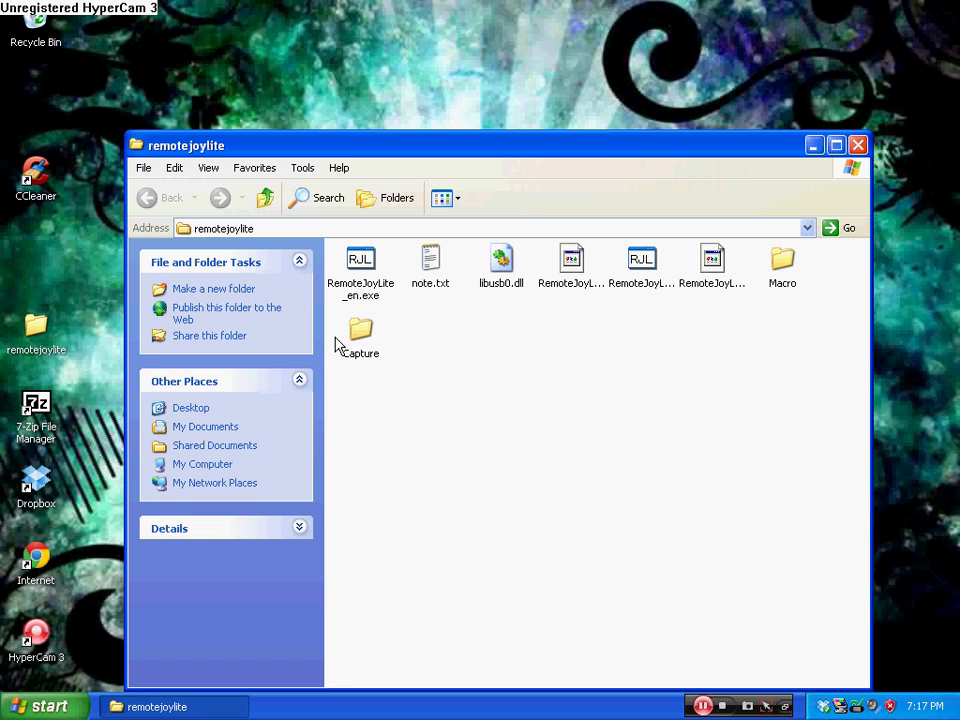
double_click(360, 262)
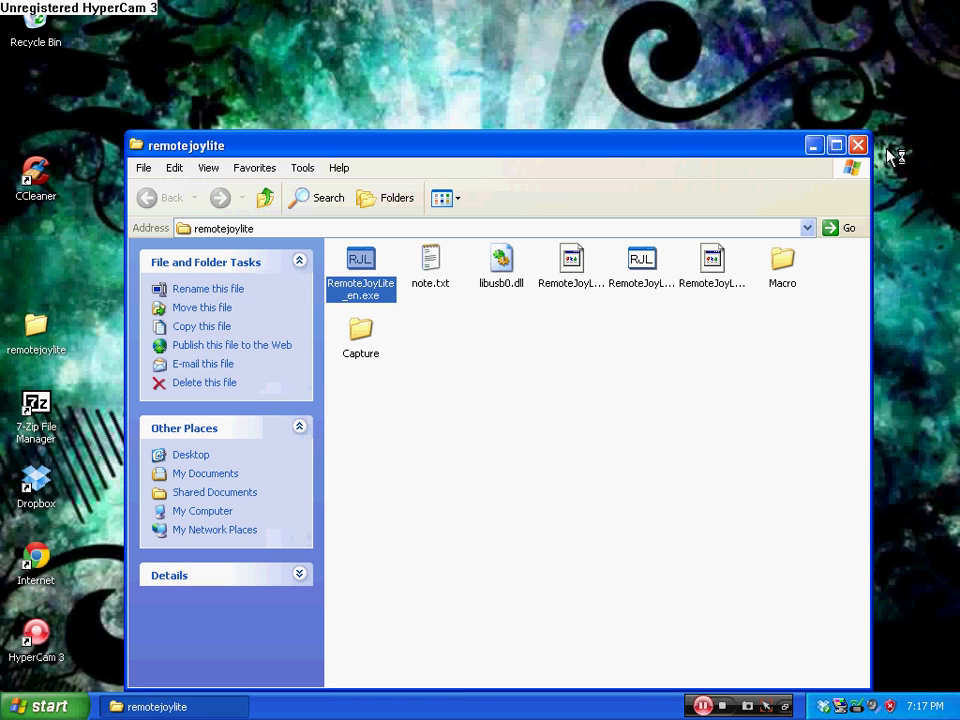
left_click(857, 145)
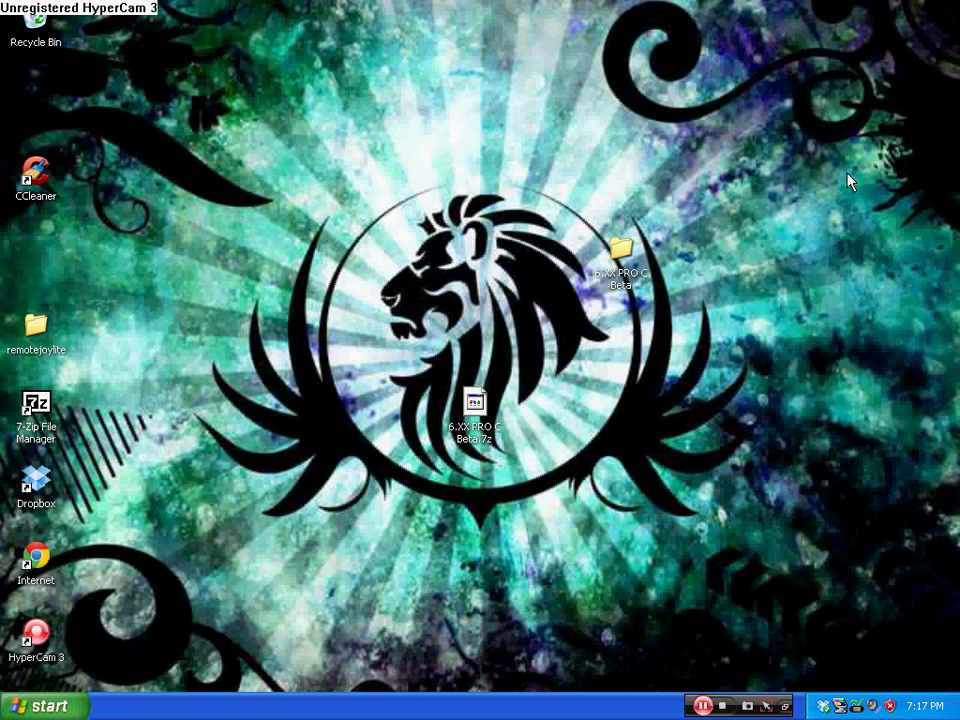
Step: Reopen the remotejoylite folder, run RemoteJoyLite_en.exe, and close the folder to view the PSP's screen
double_click(36, 326)
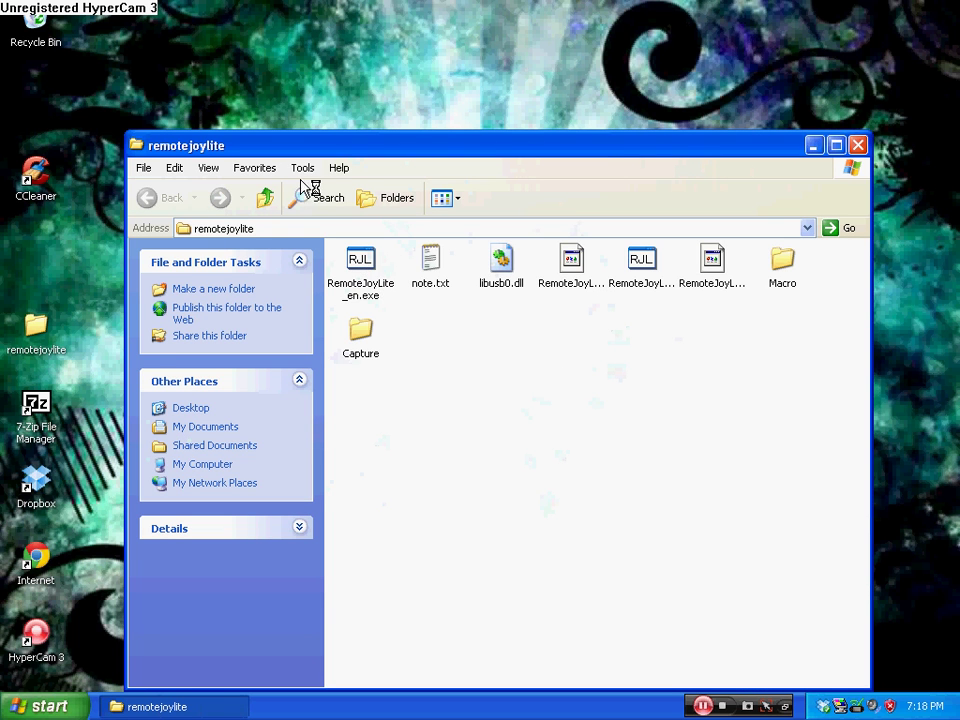
key("Down")
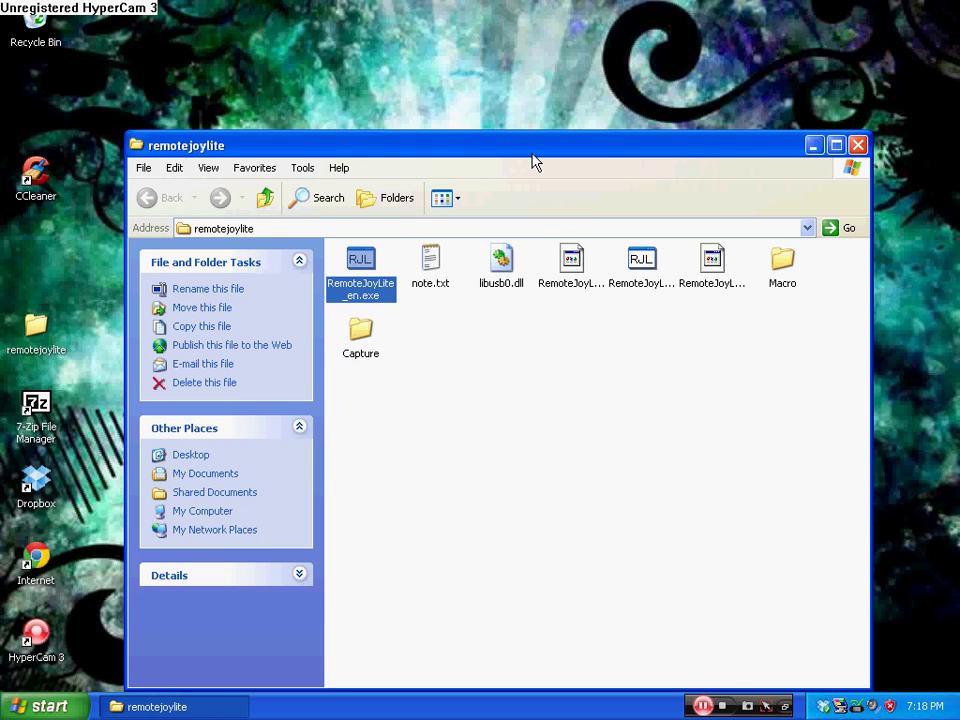
key("Return")
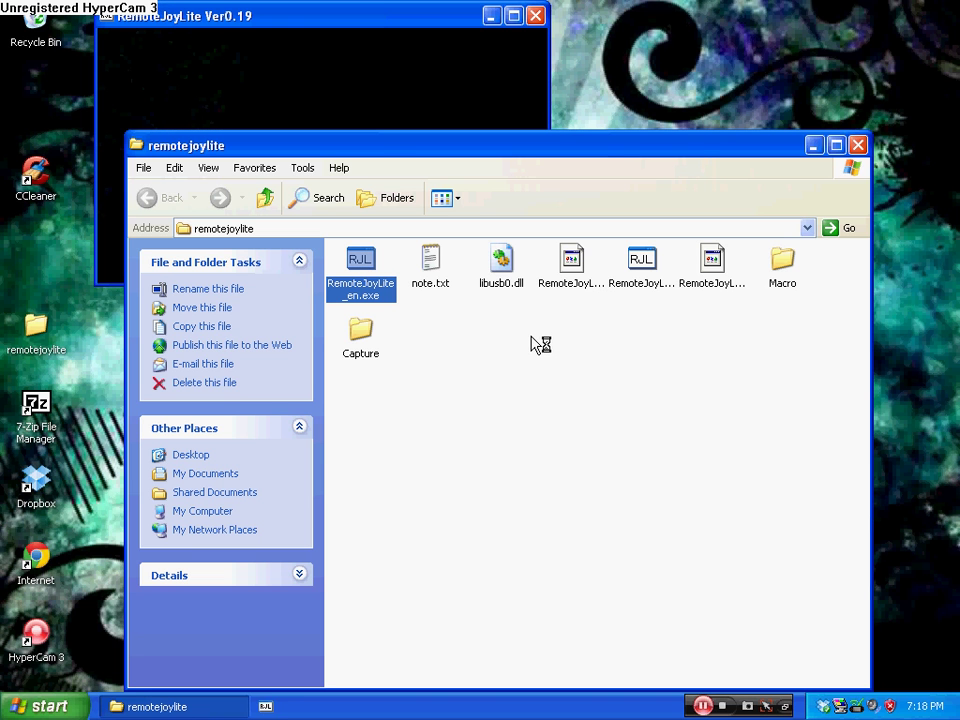
left_click(858, 145)
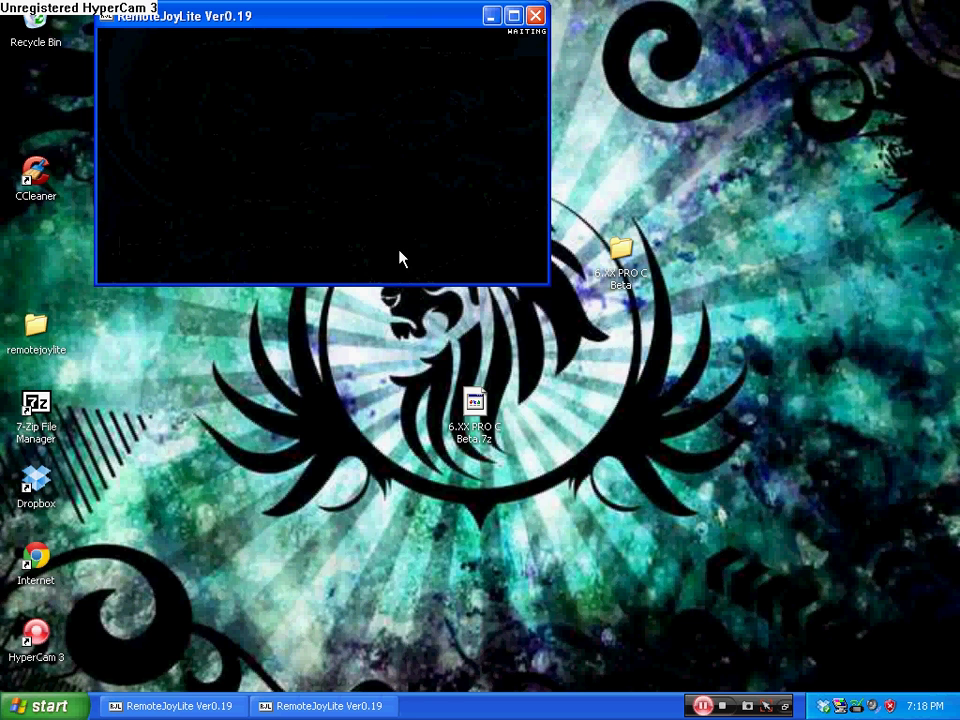
left_click(329, 702)
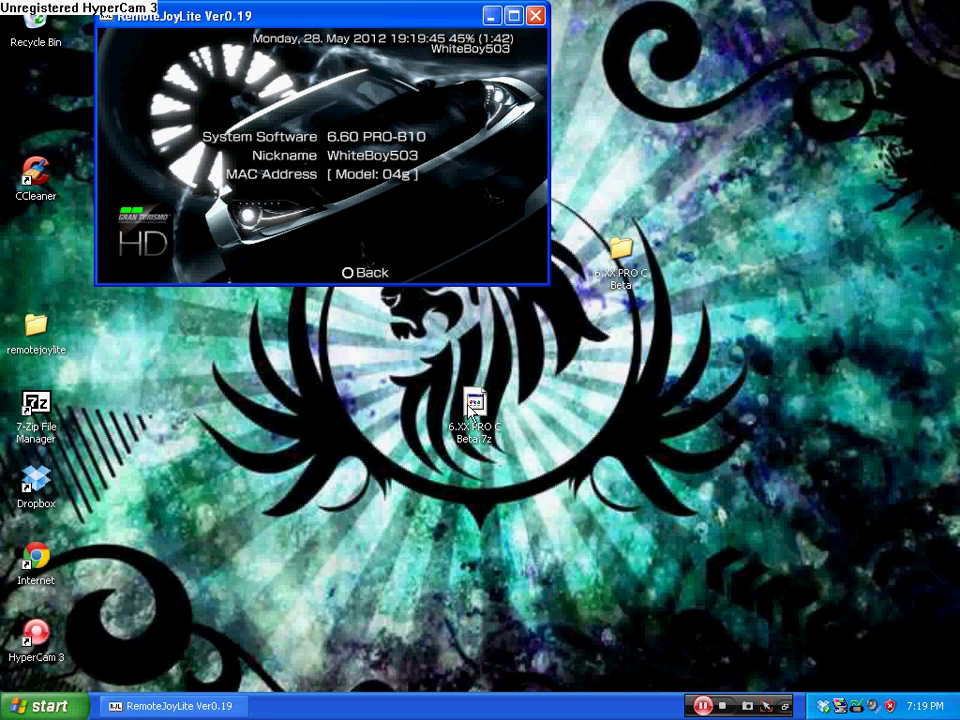
left_click(466, 448)
left_click(510, 378)
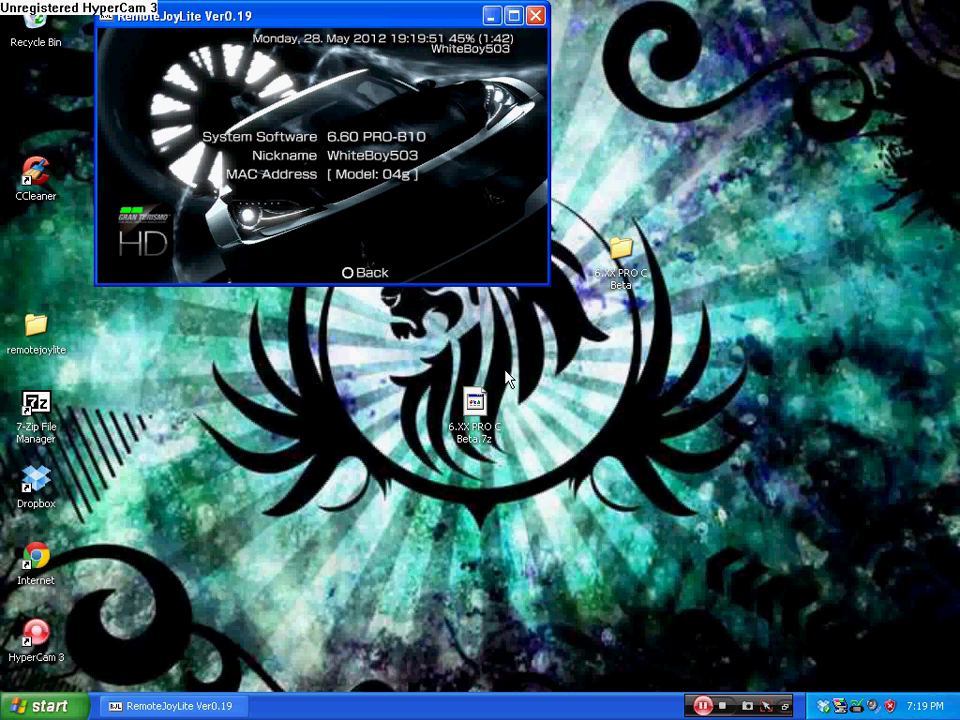